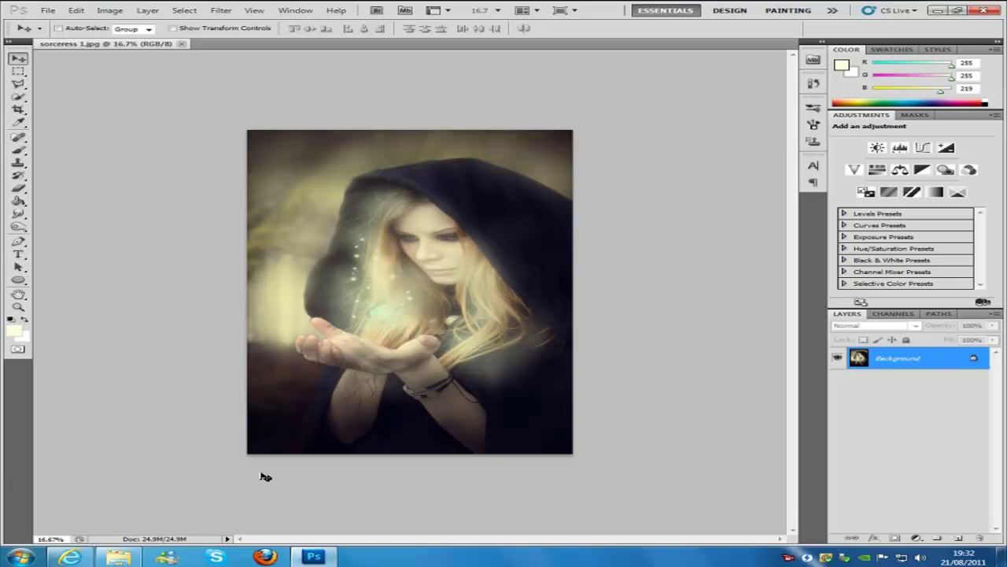
Step: Switch to the browser to review the tutorial's resource list, and return to Photoshop
click(69, 556)
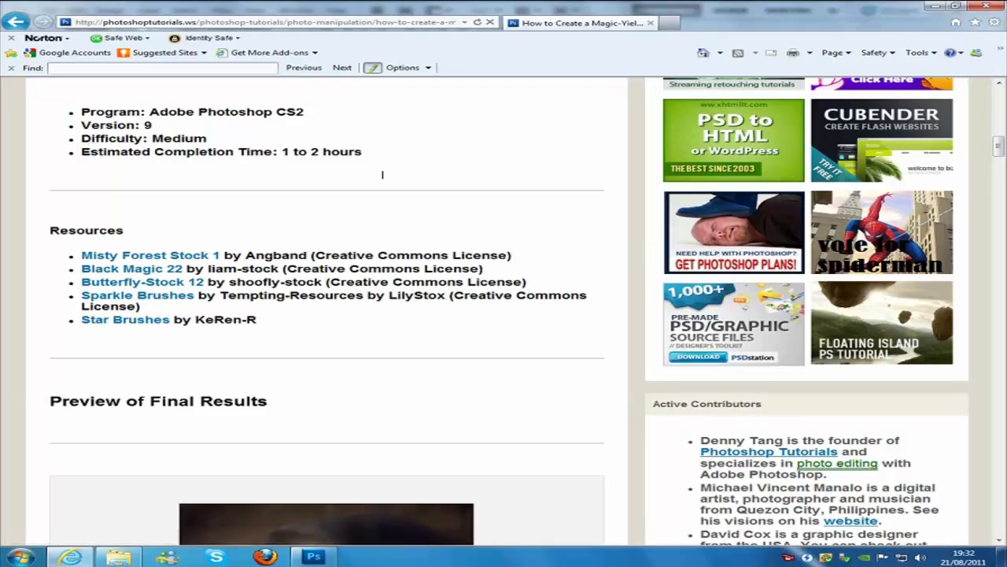
click(313, 556)
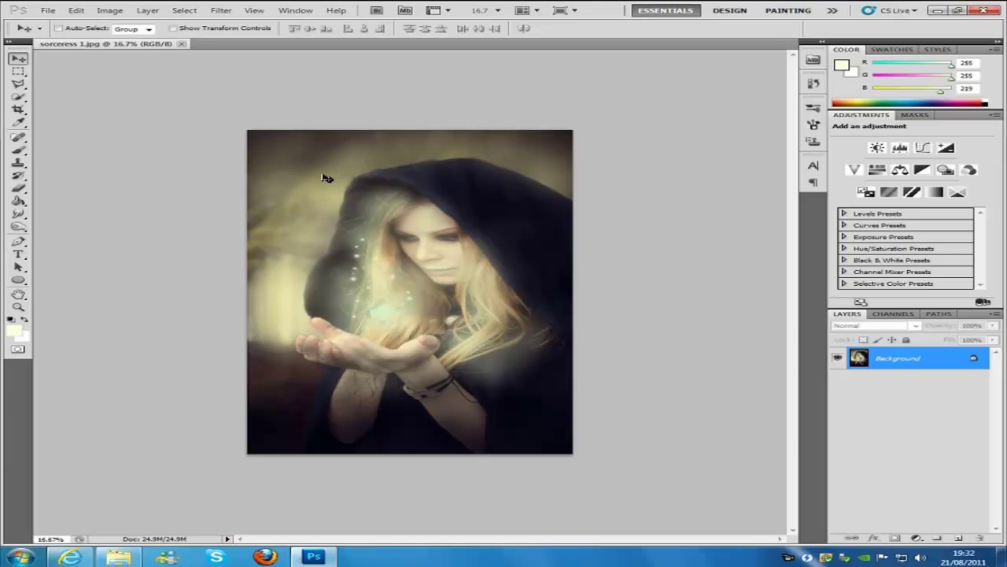
Step: Create a transparent RGB document named background, 2480 × 3508 pixels at 300 pixels/inch
click(48, 11)
click(66, 23)
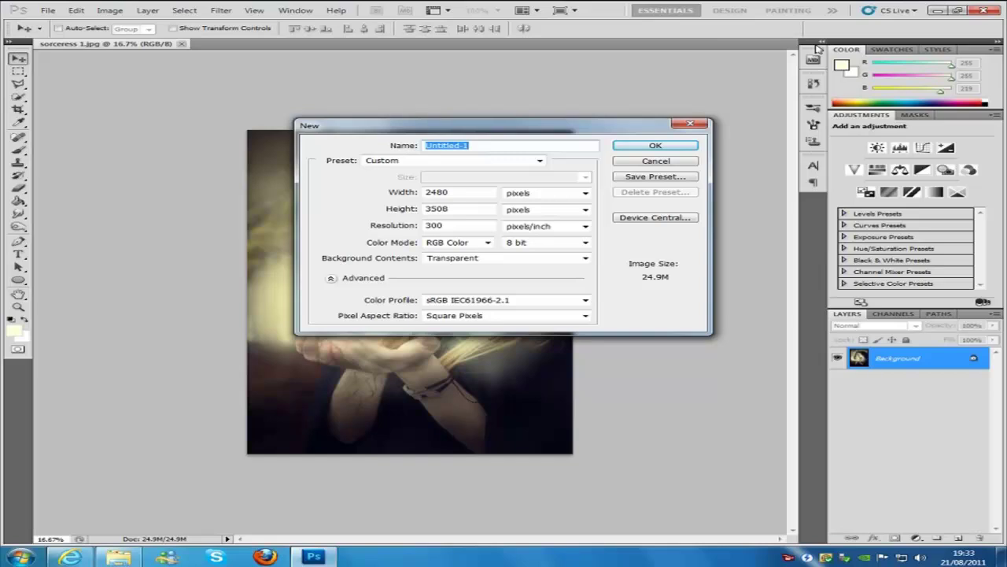
text(background)
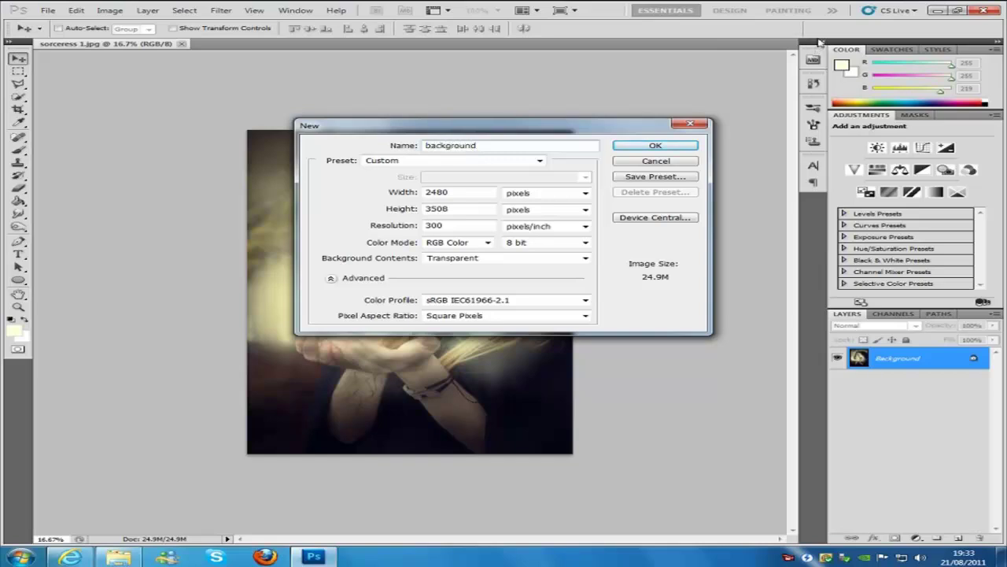
click(678, 147)
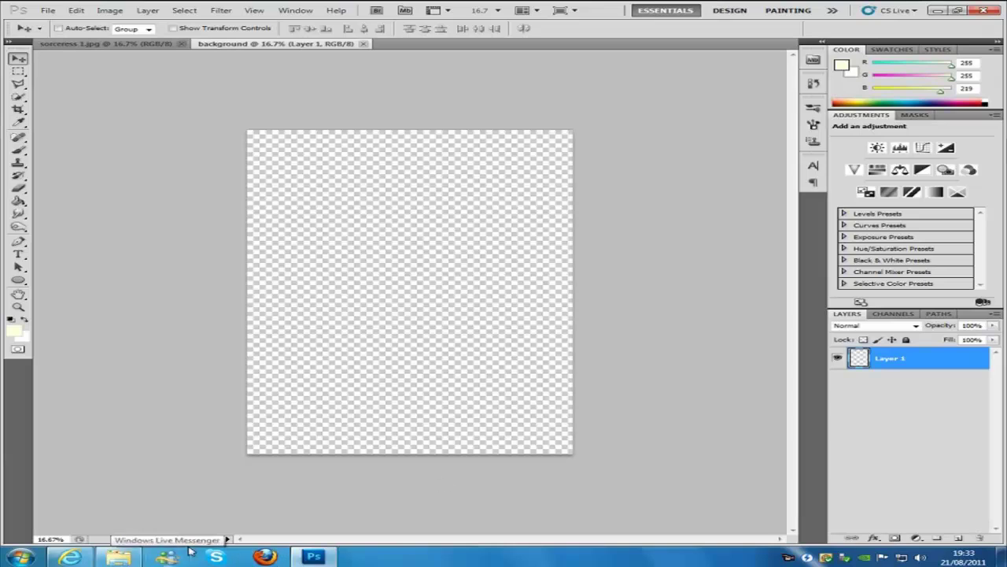
Step: Place Misty_Forest_Stock_I_by_Angband.jpg from the sourceress folder into the background document and stretch it to fill the whole canvas
click(126, 559)
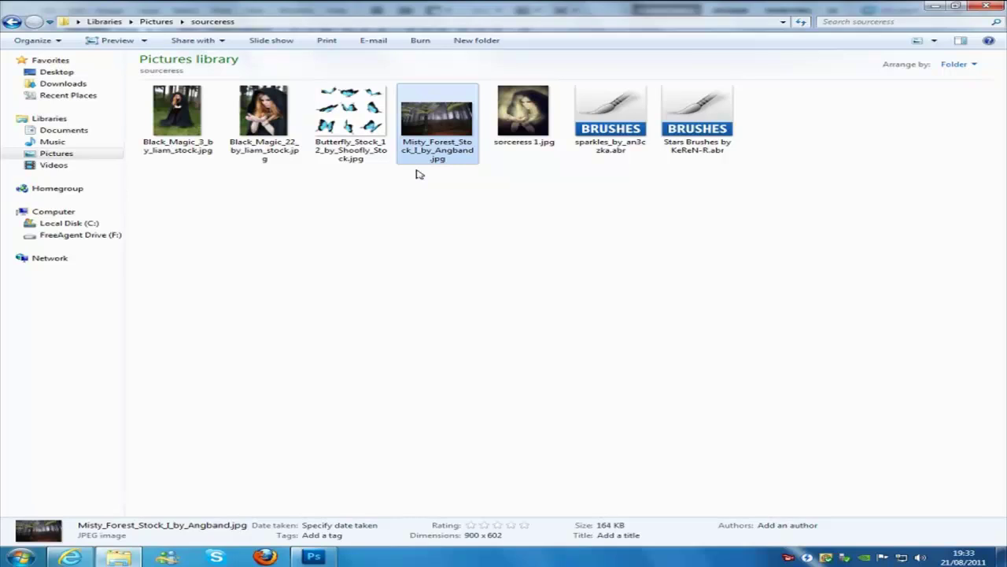
drag(447, 118, 382, 331)
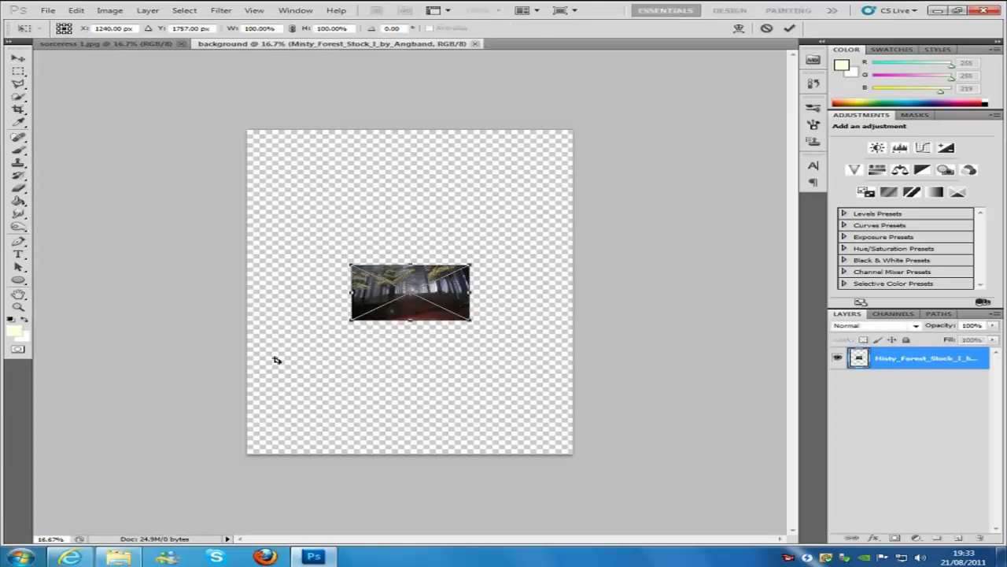
drag(465, 297, 364, 163)
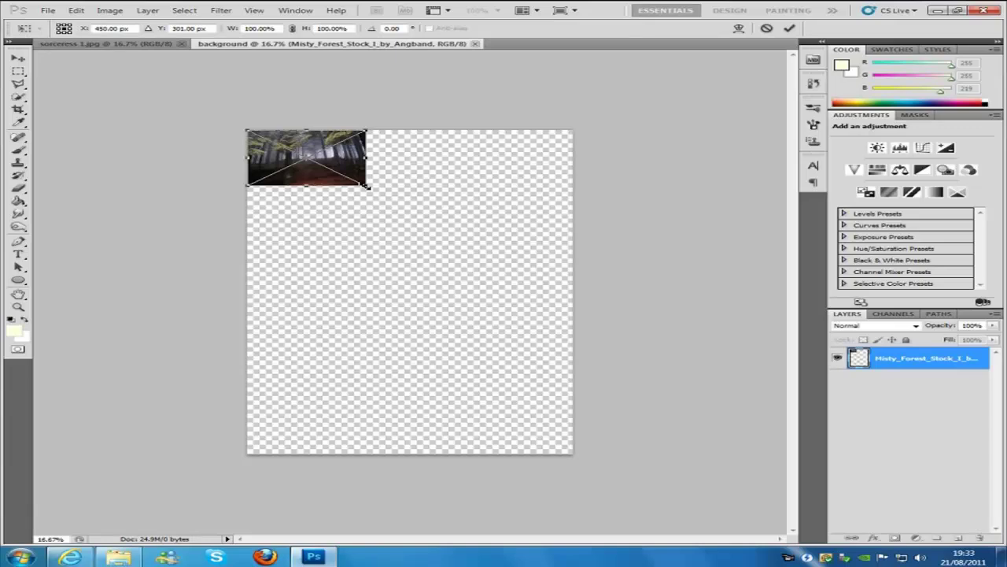
drag(367, 187, 576, 454)
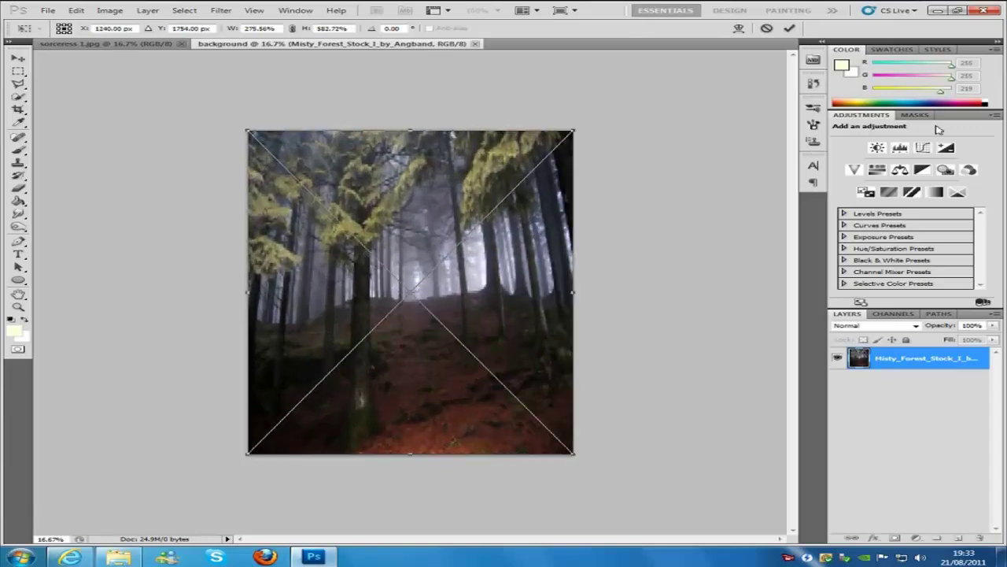
click(791, 30)
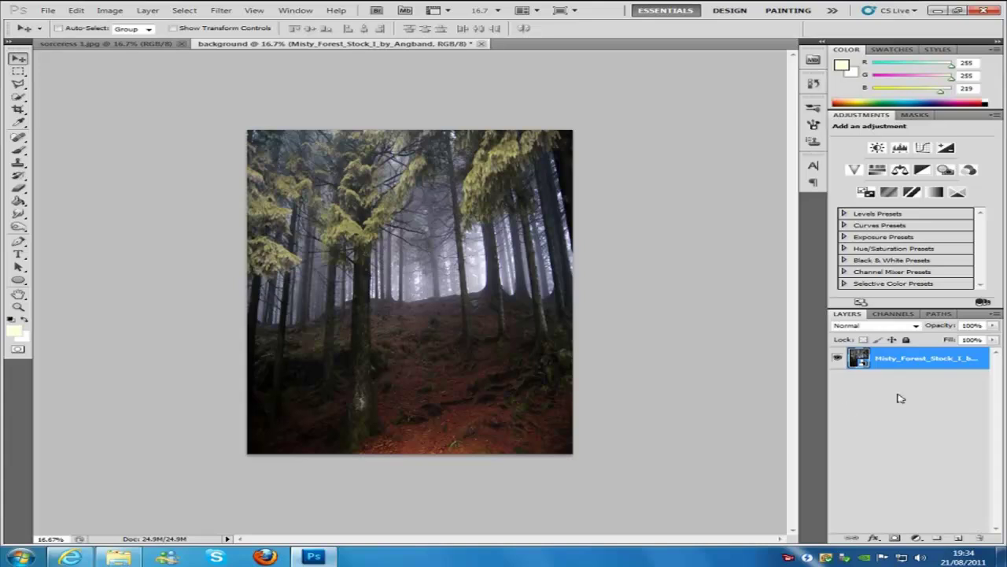
Step: Rasterize the forest layer and crop the image to roughly its right-hand 60 percent, keeping the full height
right_click(922, 362)
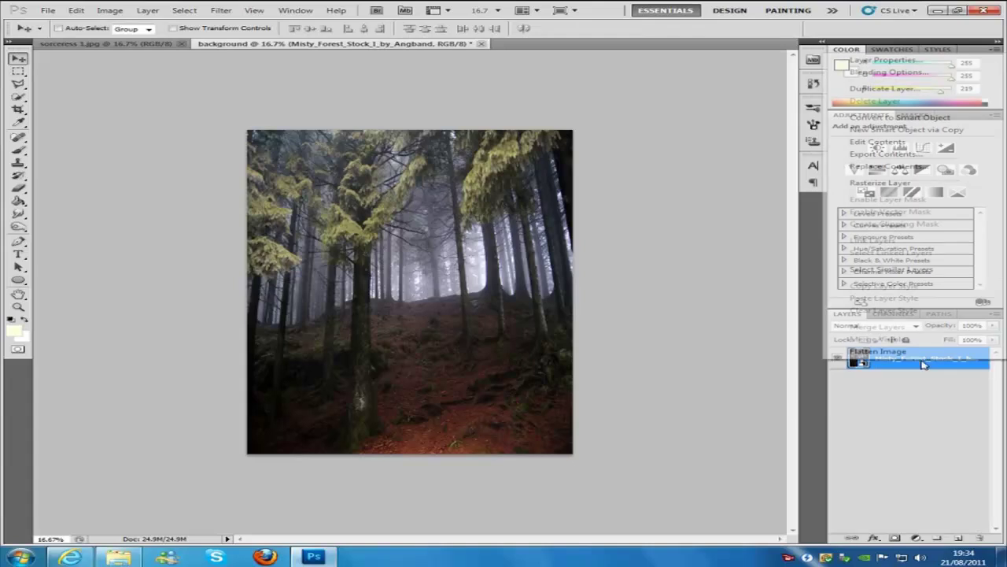
click(877, 186)
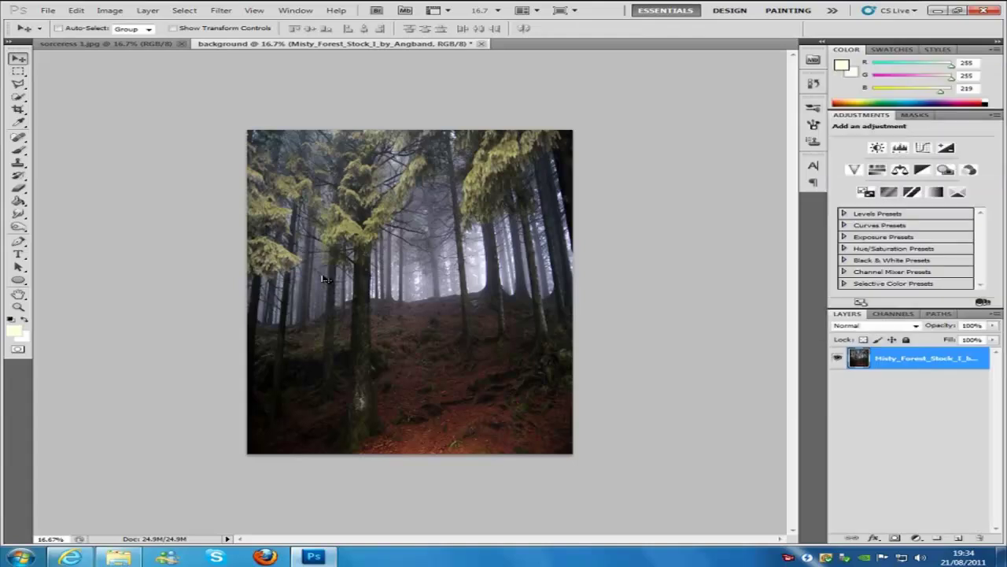
click(20, 111)
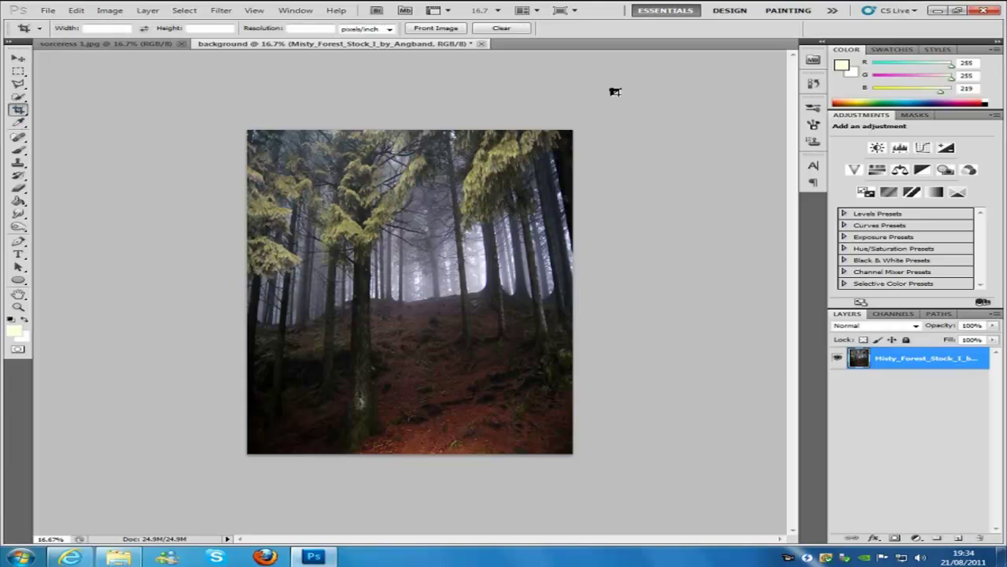
drag(583, 128, 376, 465)
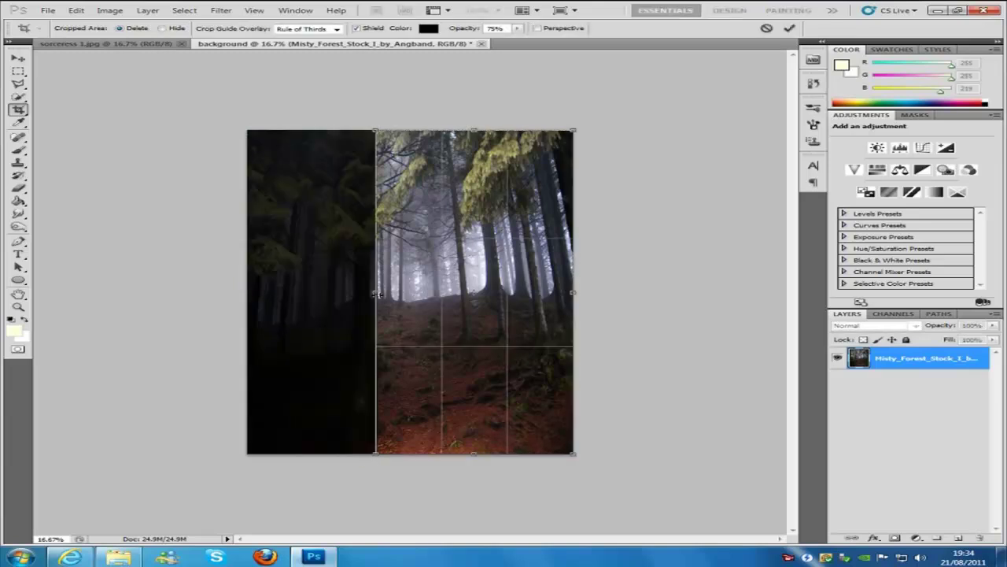
drag(375, 294, 373, 293)
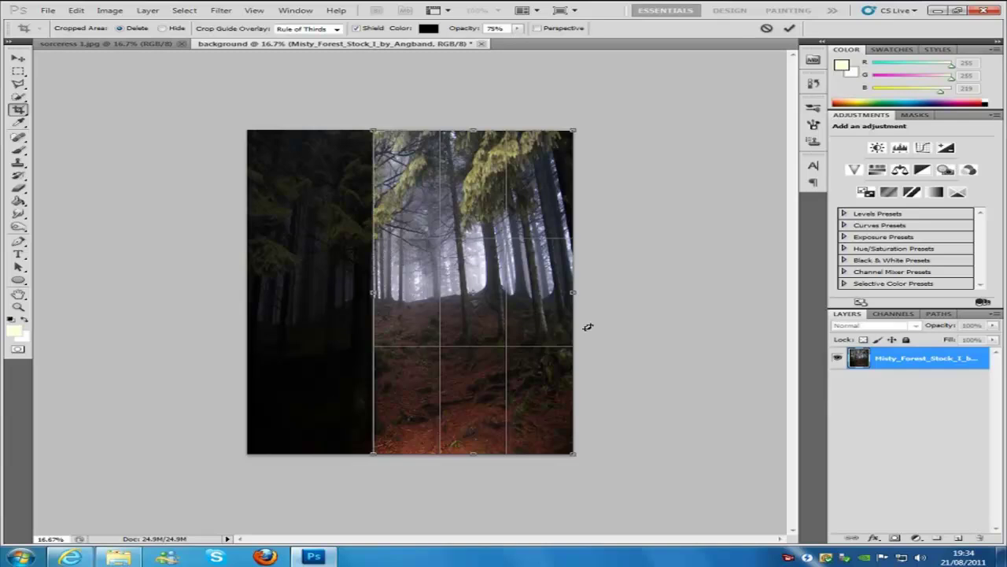
click(787, 30)
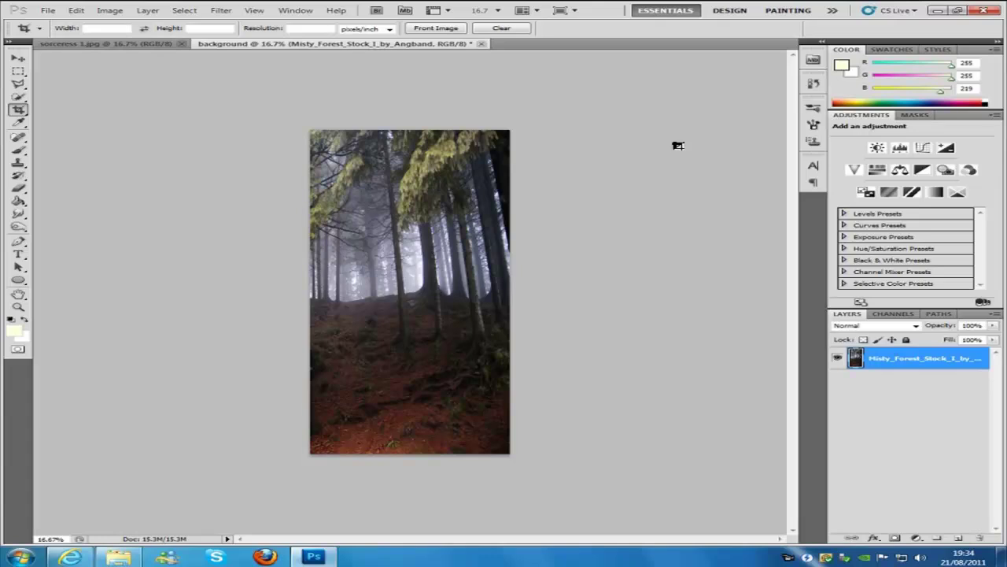
Step: Create another transparent RGB document with the default name, 2480 × 3508 pixels at 300 pixels/inch
click(48, 10)
click(63, 23)
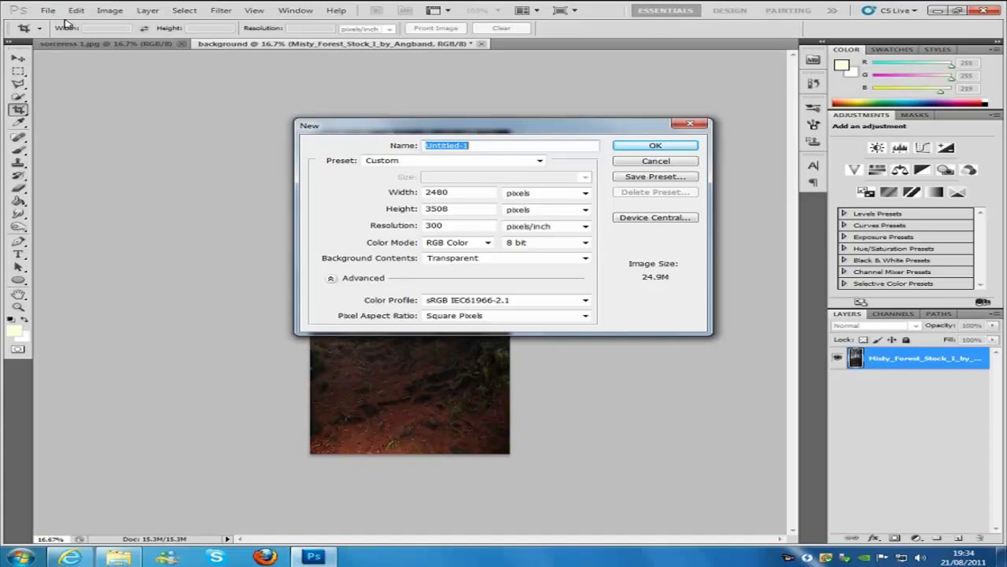
click(667, 147)
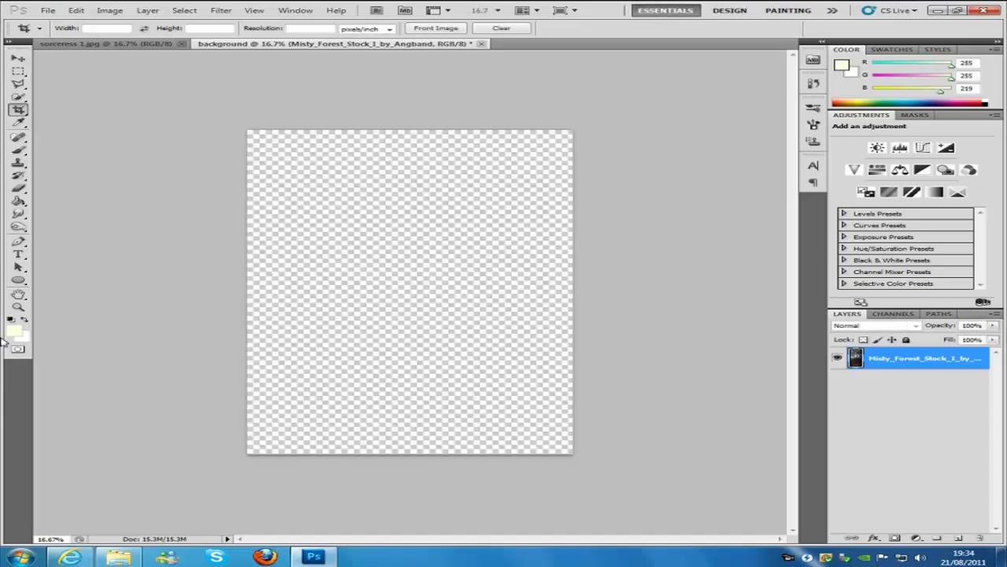
Step: Copy the cropped forest layer into the new document against the canvas's right edge and stretch it horizontally to about 163% to fill the canvas
click(370, 46)
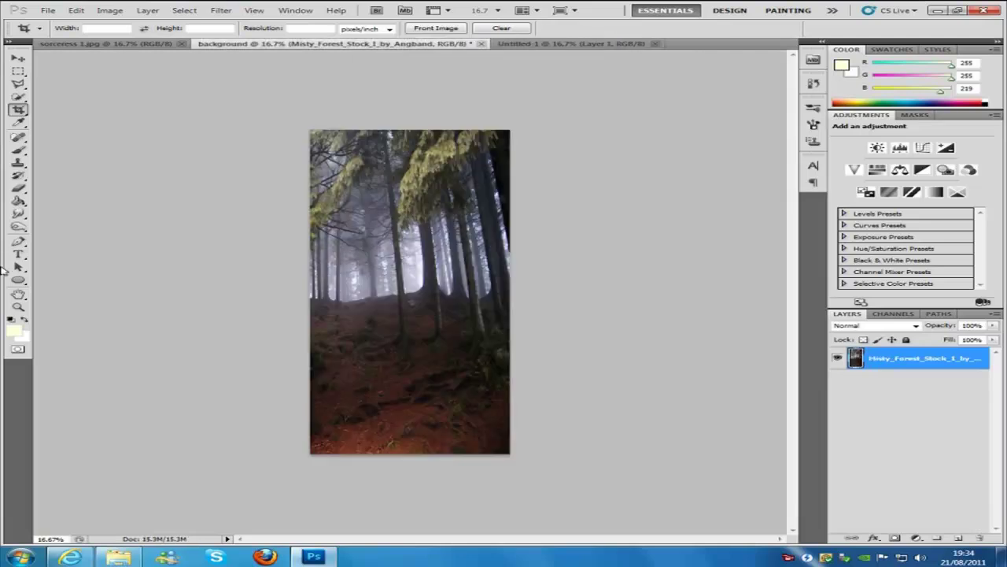
click(23, 62)
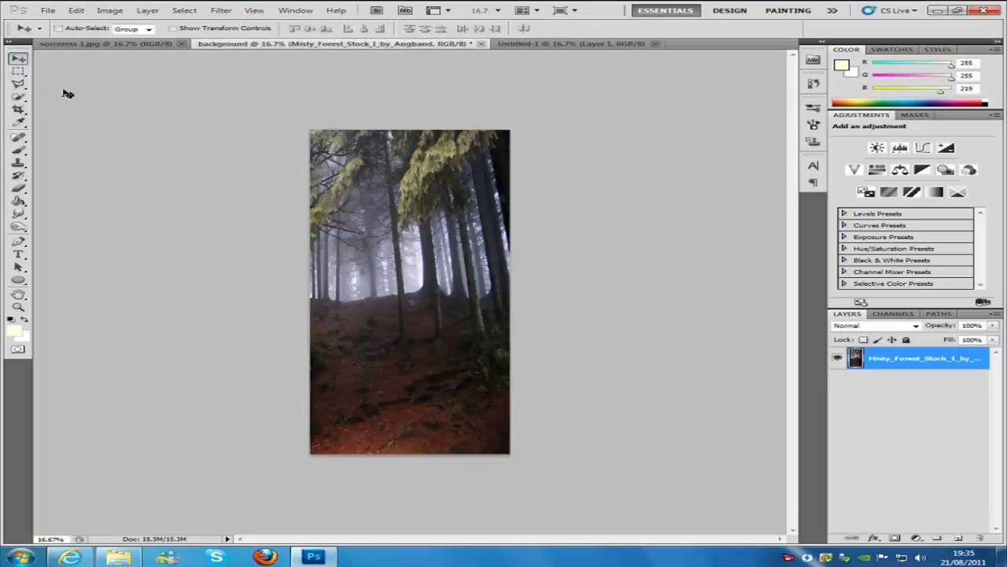
drag(401, 307, 476, 292)
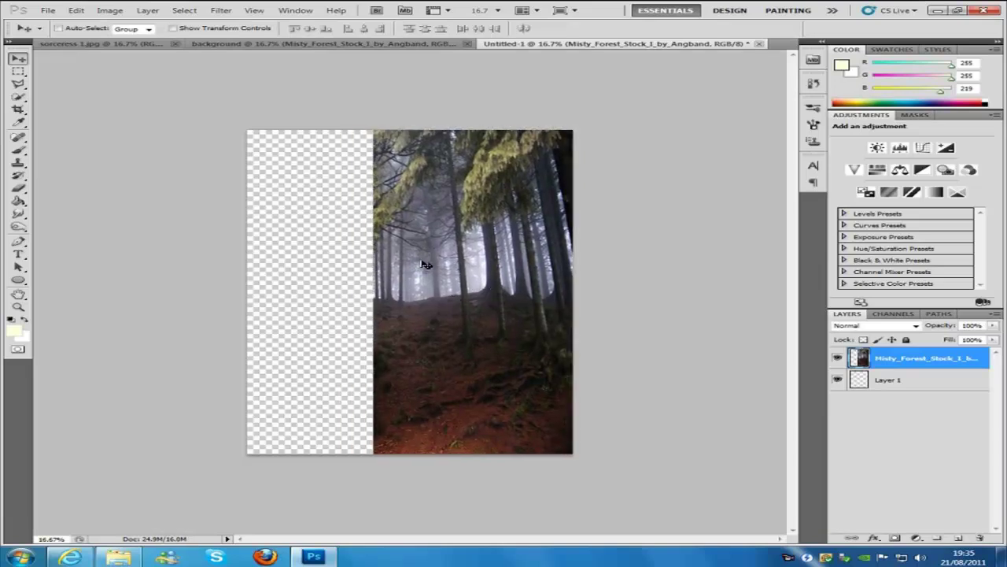
key(ctrl+t)
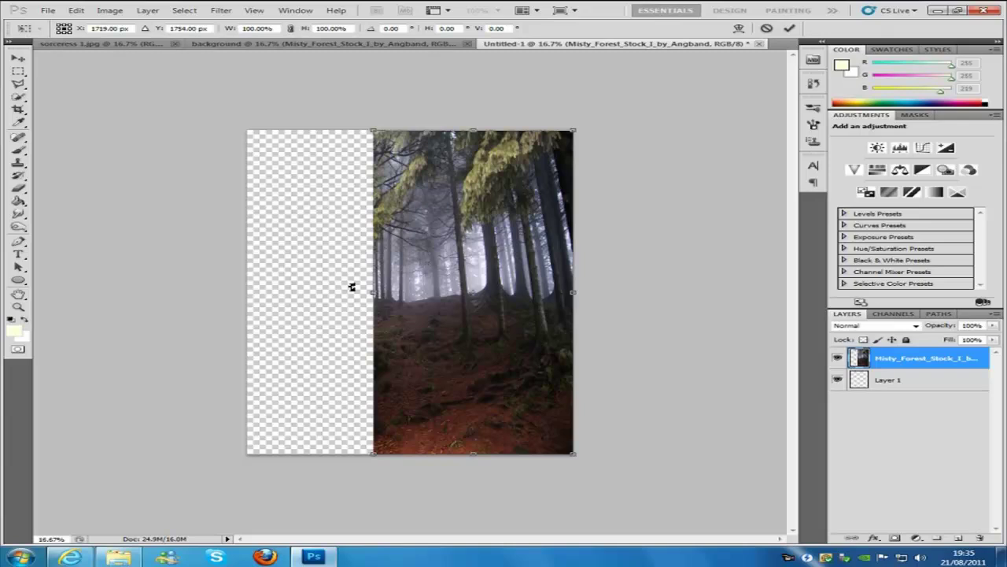
drag(373, 292, 247, 301)
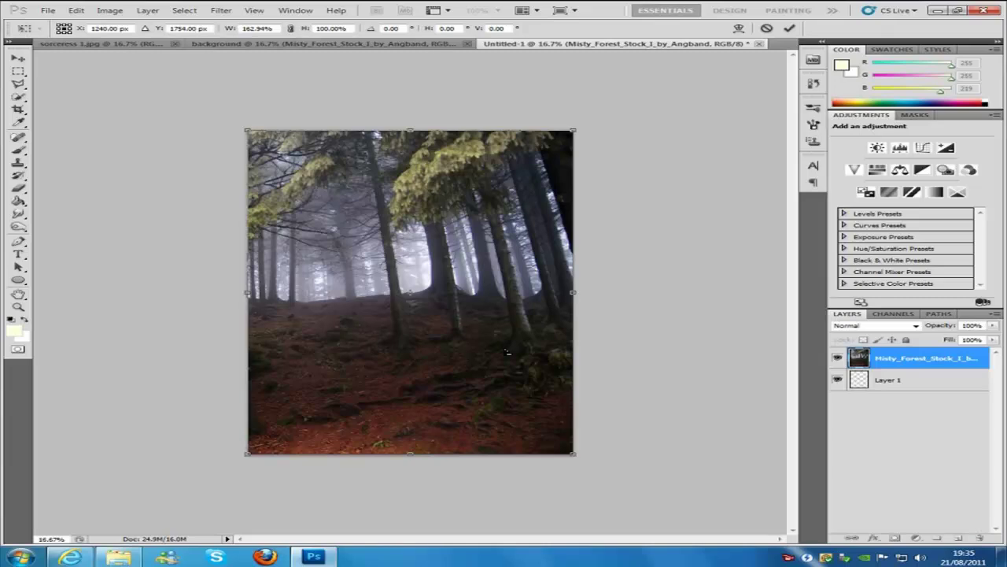
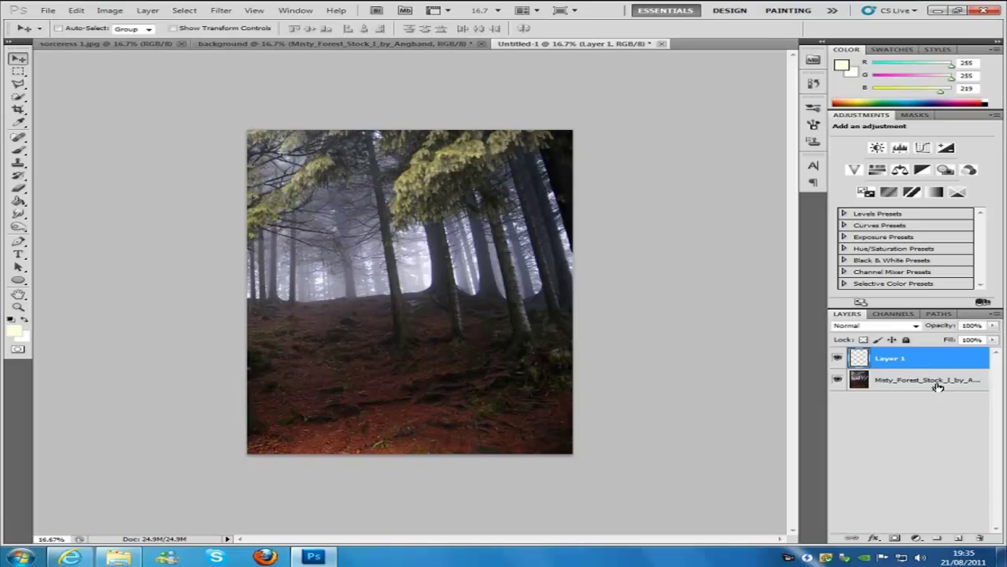
Step: Rename the forest layer as background
double_click(929, 380)
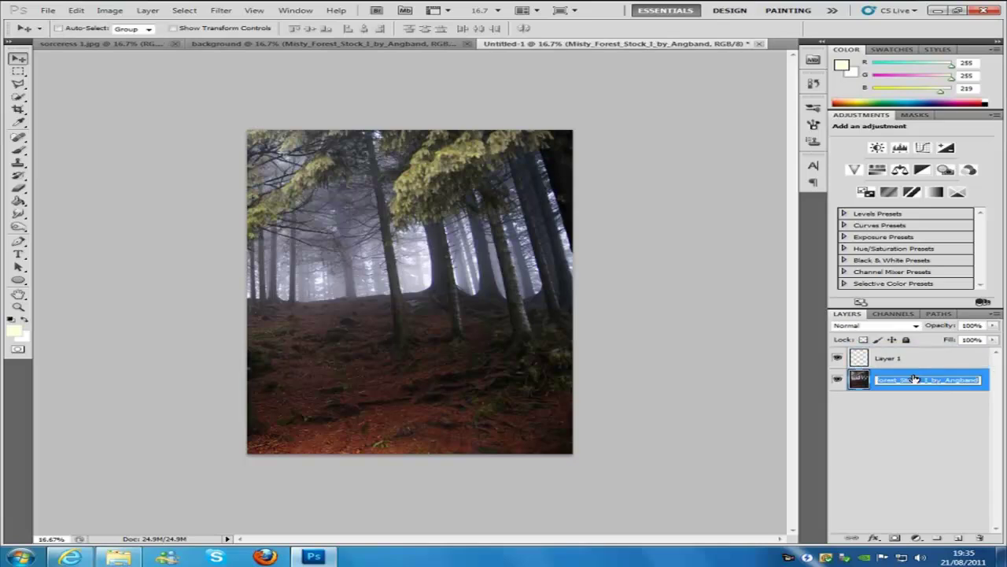
text(backg)
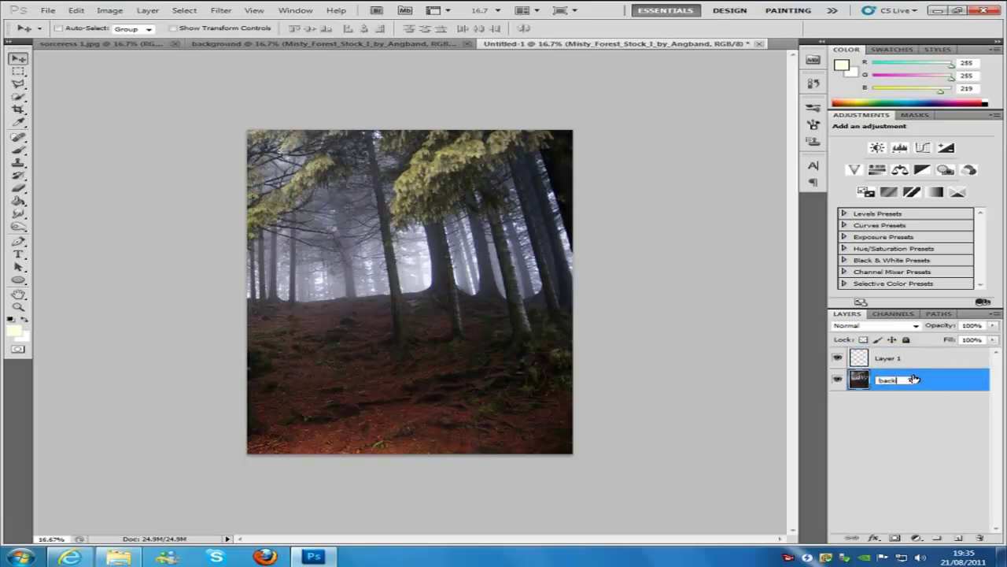
text(round)
key(Return)
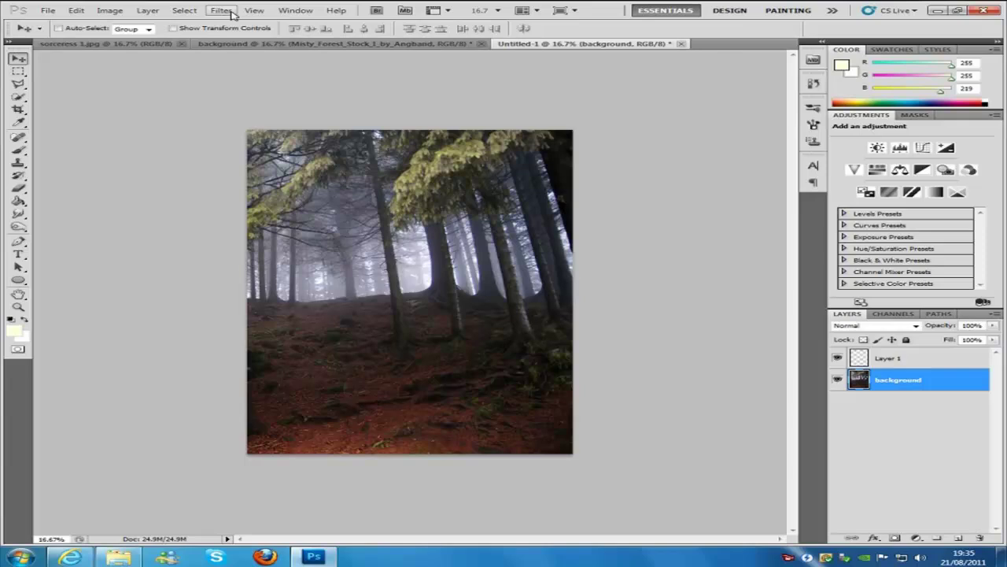
Step: Apply a Lens Blur with an octagon iris and radius 64 to the background layer
click(232, 13)
mouse_move(254, 114)
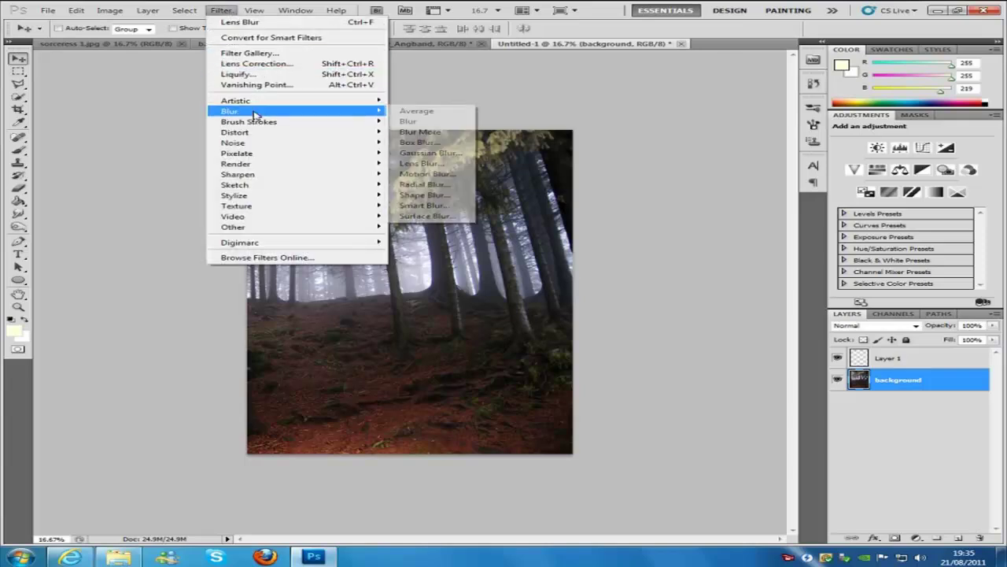
click(425, 163)
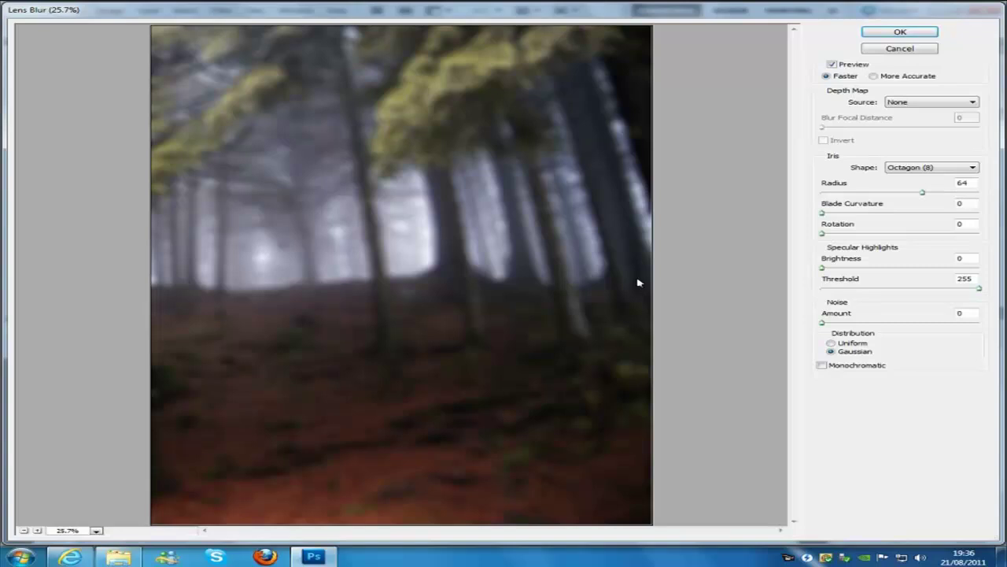
click(883, 29)
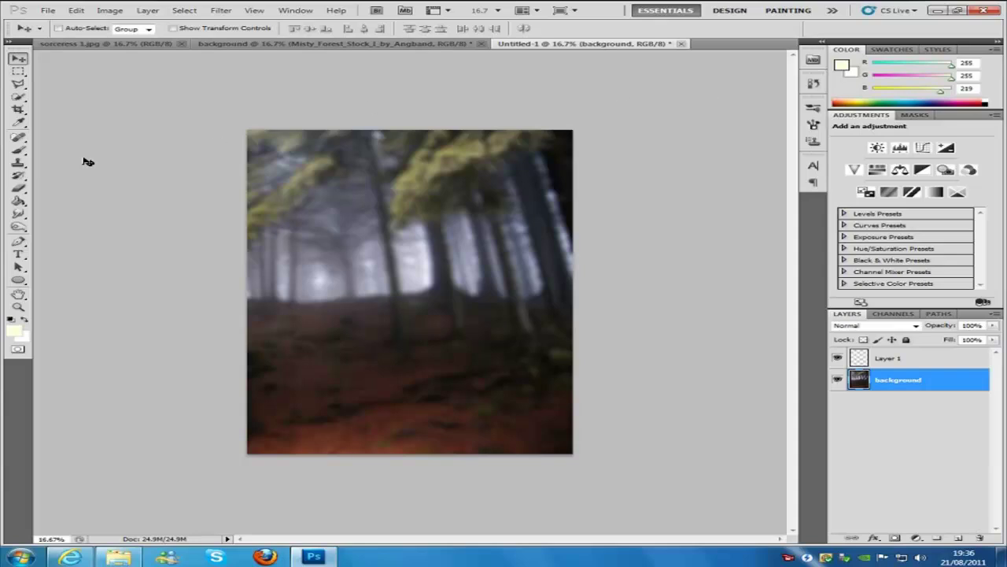
Step: Activate the Brush tool and rename the empty Layer 1 as light 1
click(16, 152)
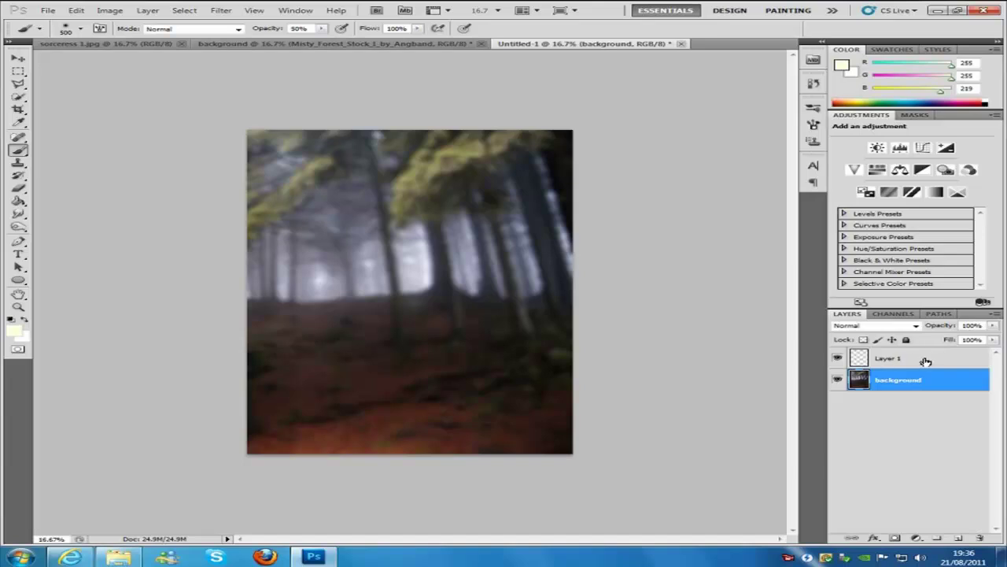
click(914, 363)
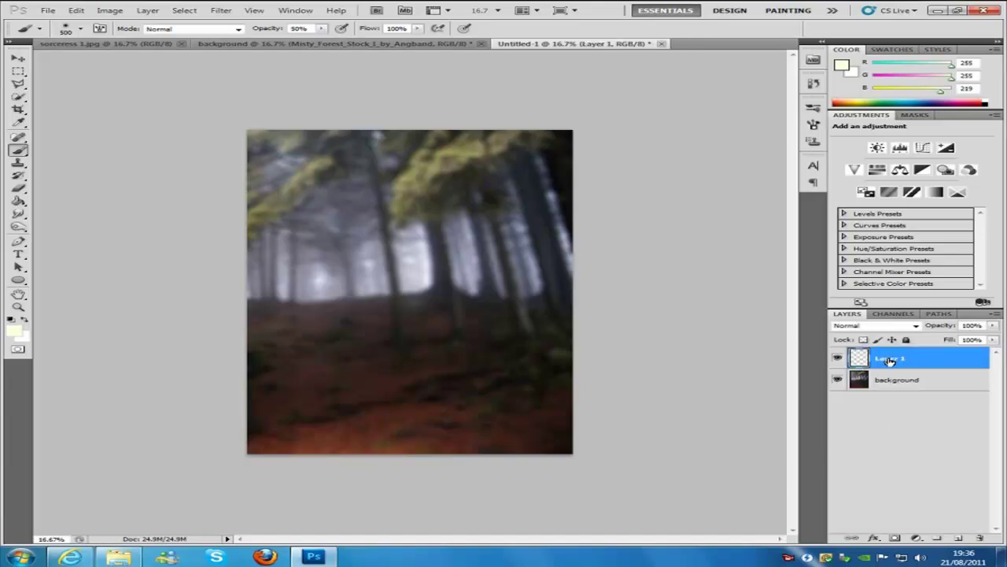
double_click(892, 359)
text(bg)
text(1)
key(BackSpace)
text(1)
Step: Check the soft 500 px brush settings and keep #ffffdb as the foreground colour
click(83, 29)
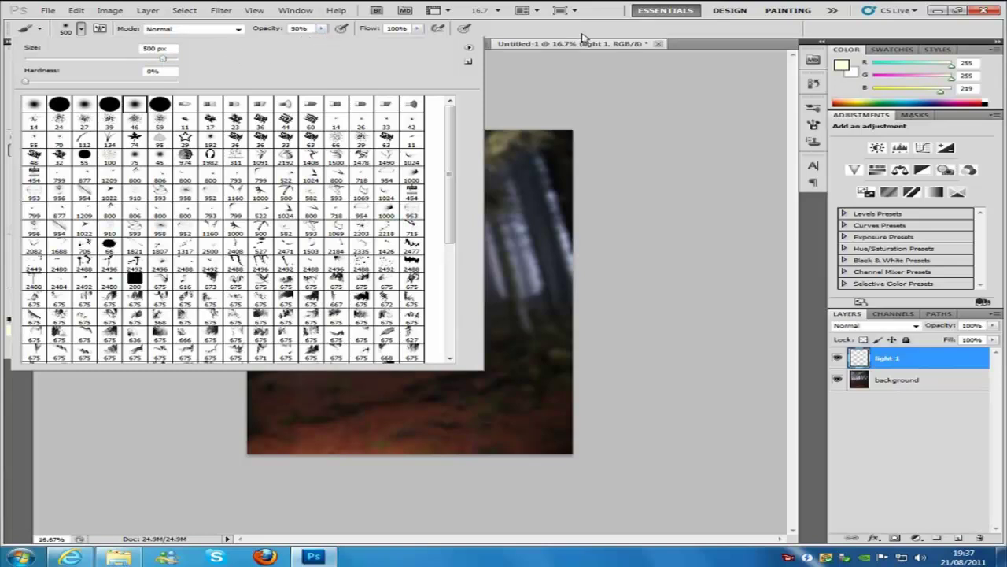
click(542, 29)
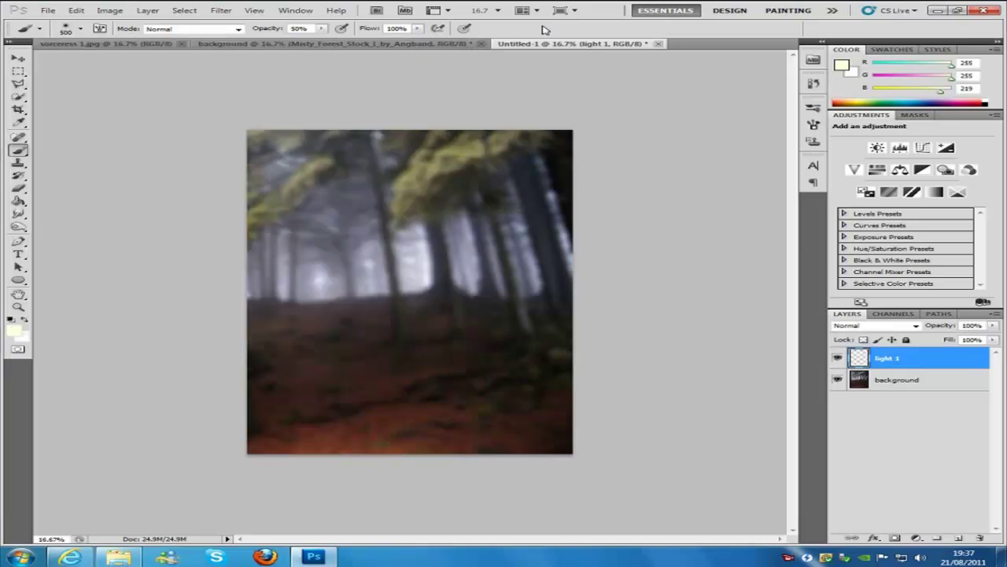
click(14, 330)
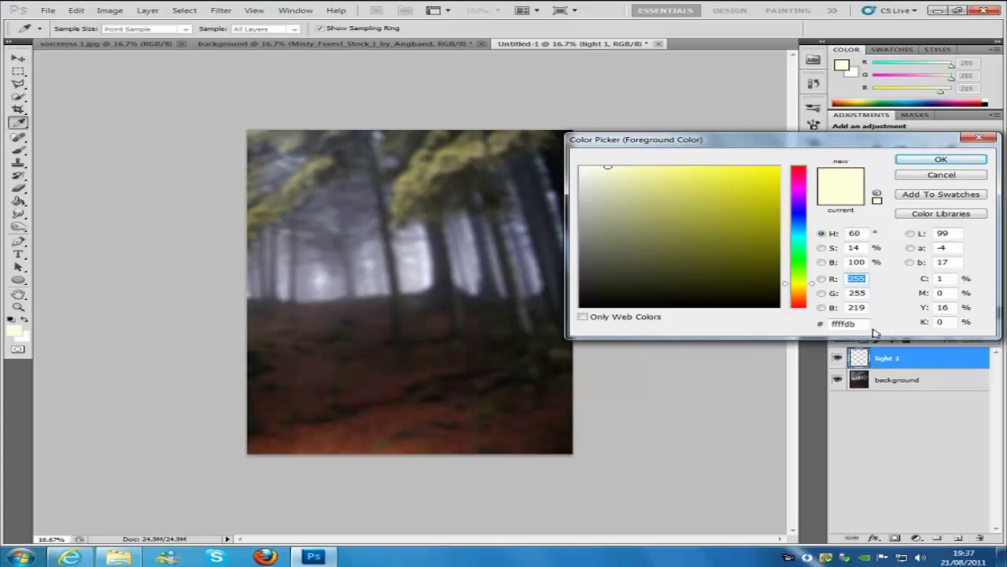
drag(869, 324, 828, 328)
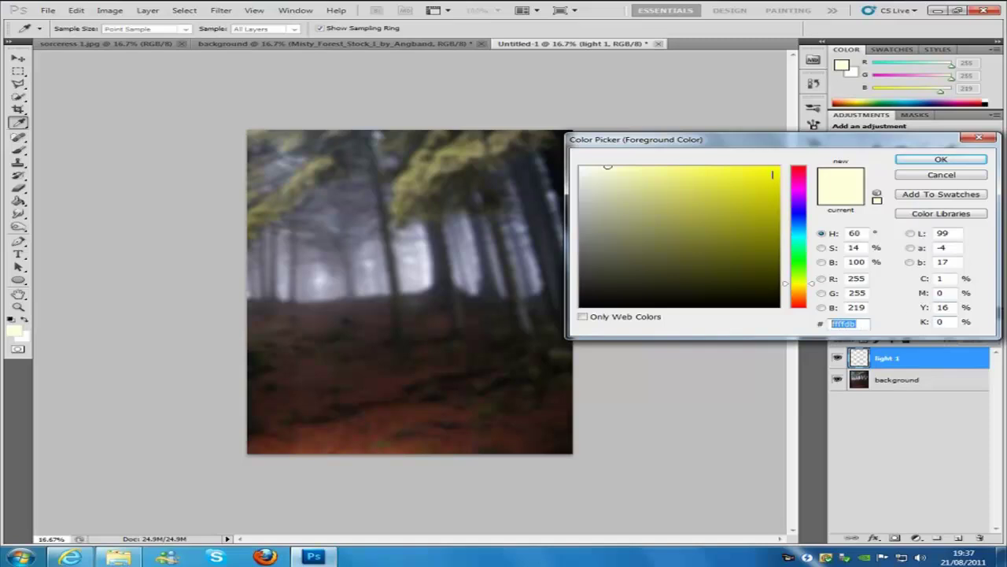
click(921, 161)
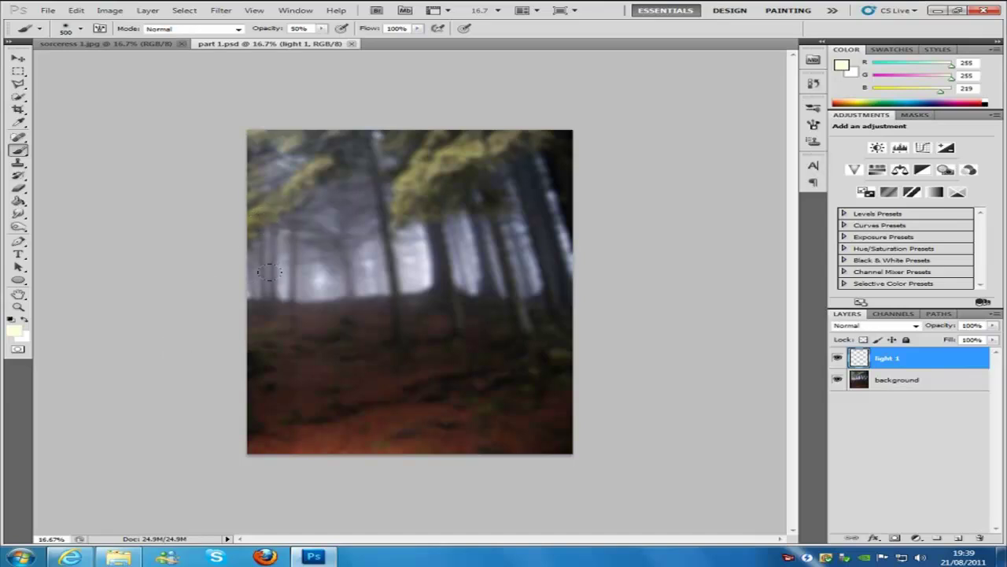
Step: Paint soft pale-yellow light over the misty gaps between the left-hand trees on the light 1 layer
click(279, 231)
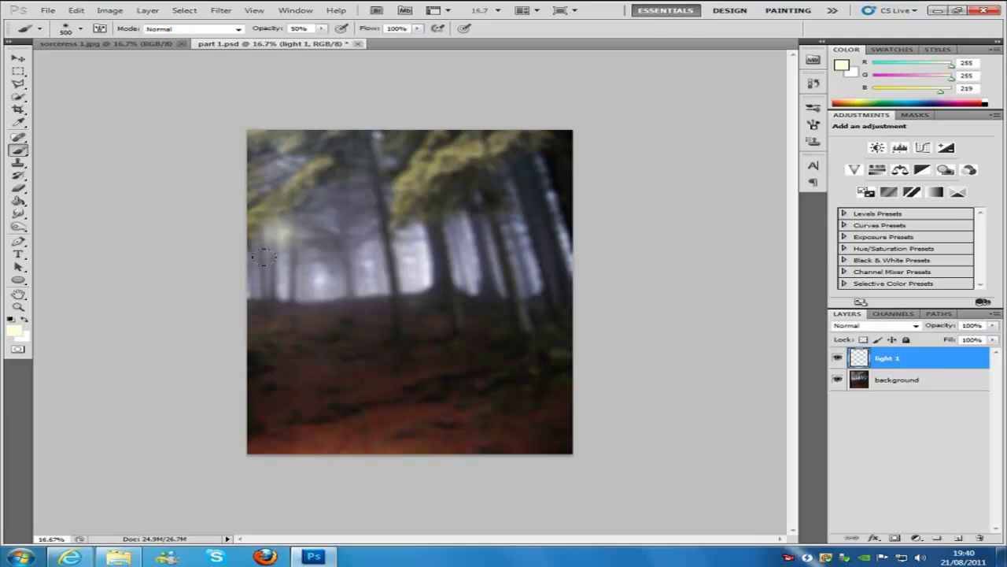
click(268, 253)
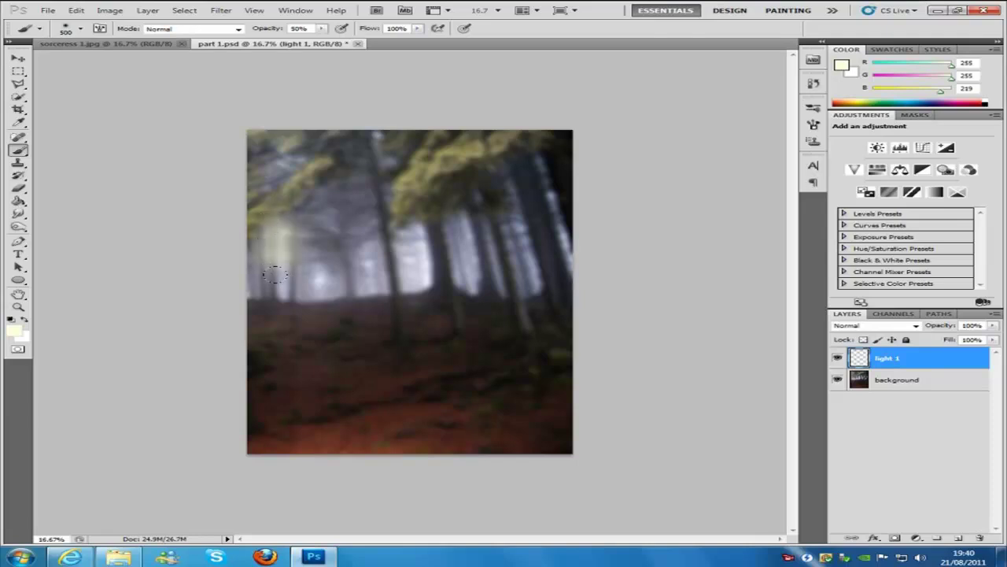
click(277, 277)
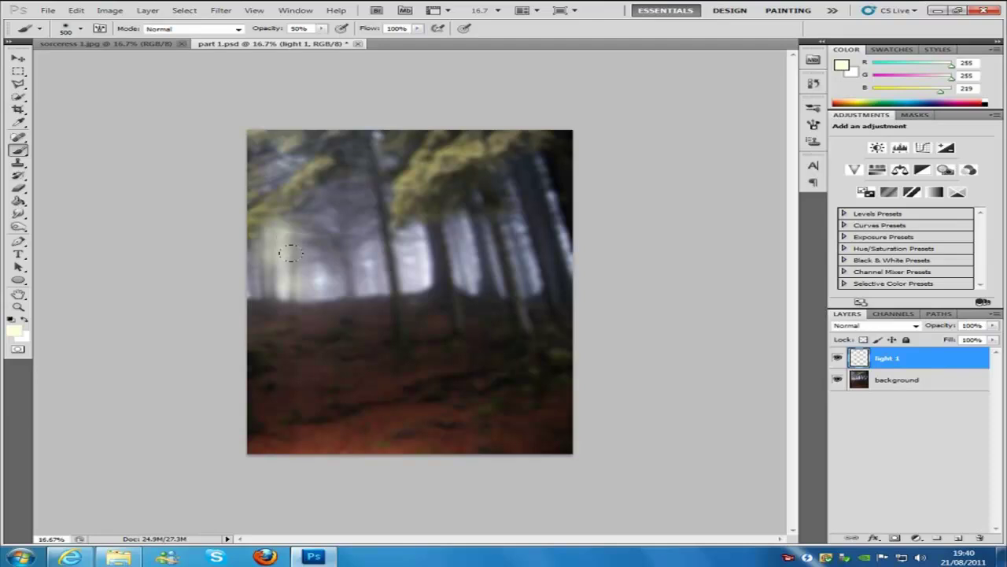
click(291, 258)
click(293, 230)
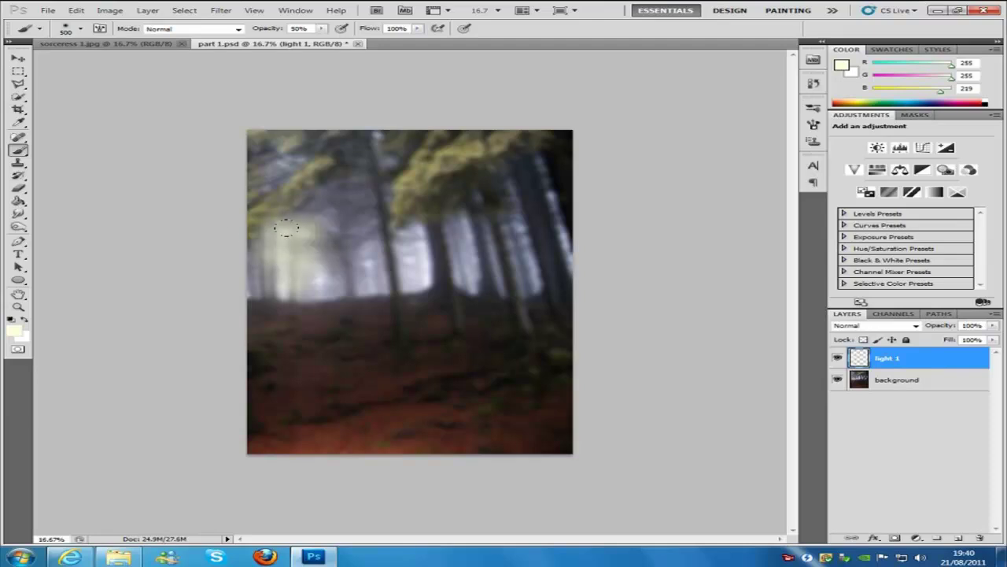
click(235, 280)
click(231, 245)
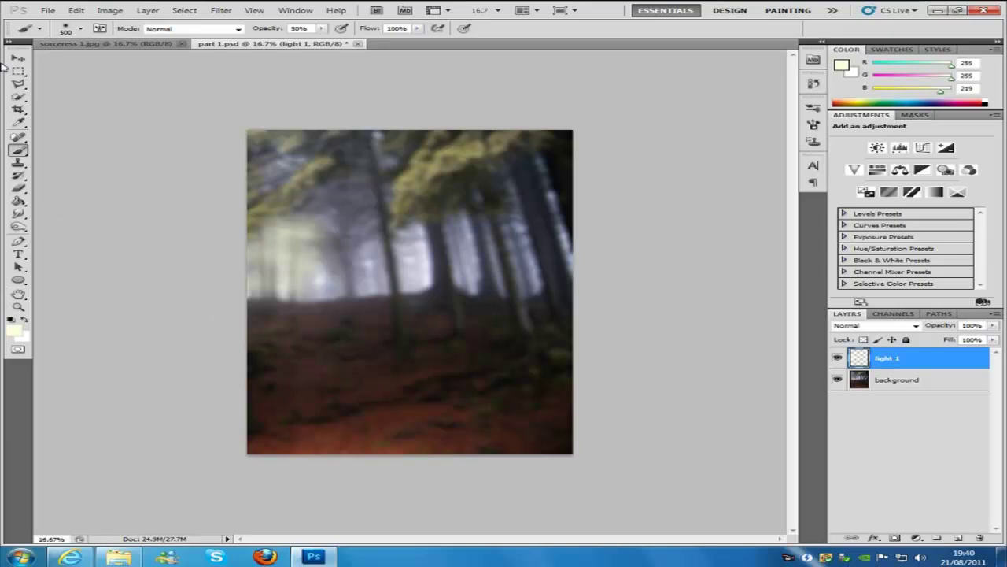
Step: Enlarge the soft brush to 900 px, keeping the light 1 layer selected
click(81, 29)
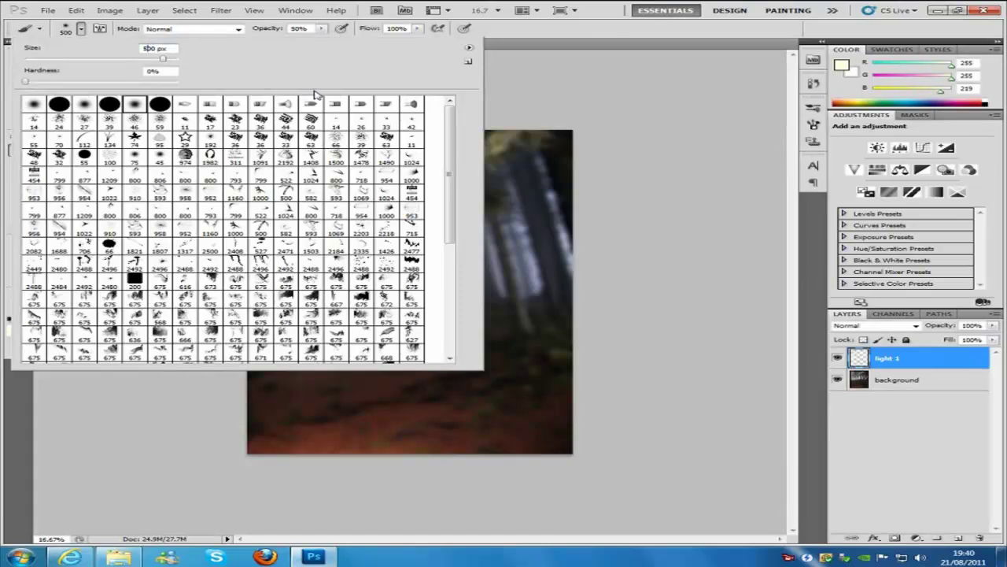
key(bracketright)
key(bracketright)
key(bracketright)
key(bracketright)
click(968, 379)
click(952, 362)
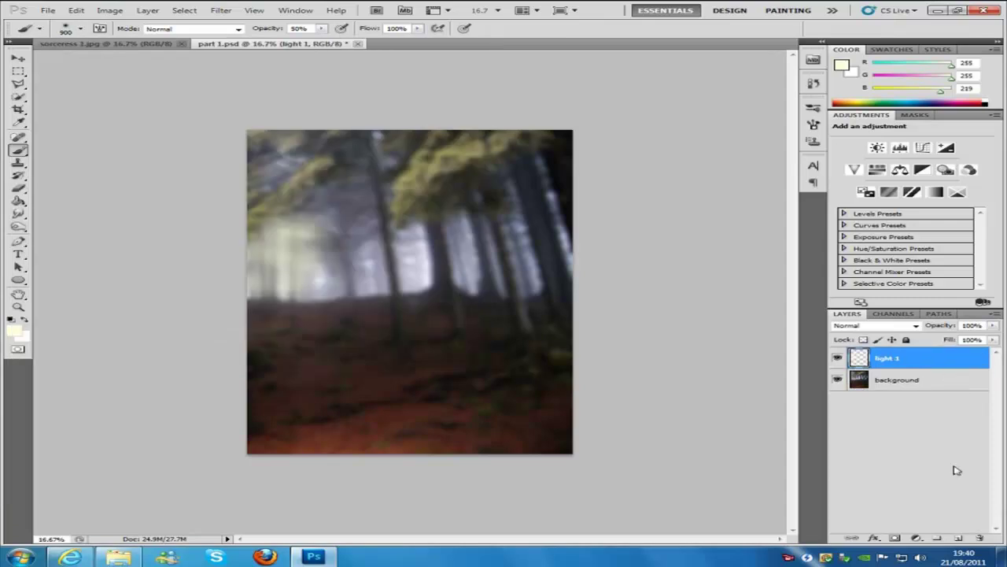
Step: Add a new layer above light 1 and name it light 2
click(962, 539)
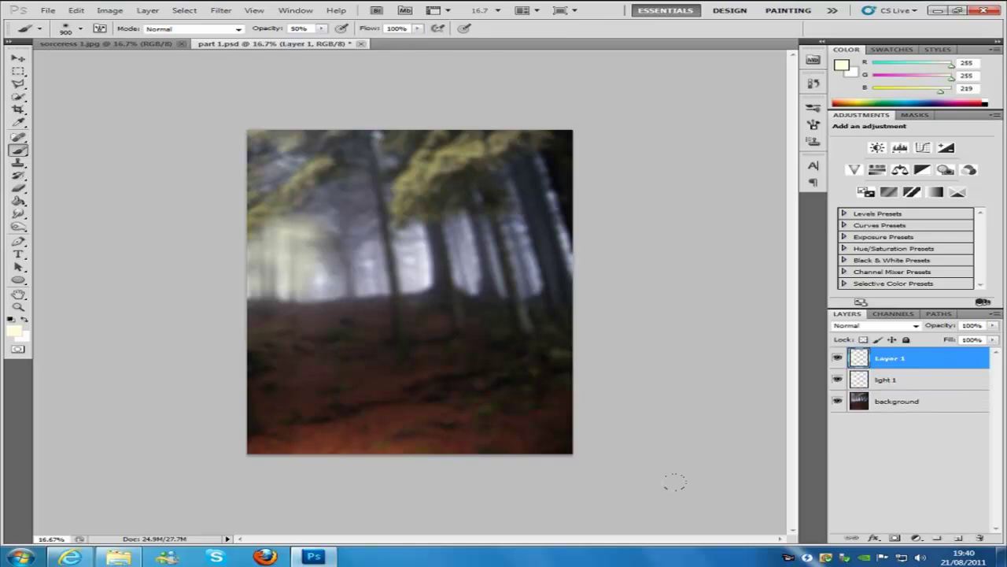
double_click(893, 358)
text(light 2)
click(945, 362)
Step: Paint pale-yellow light across the tree canopy along the upper part of the image on the light 2 layer
click(515, 122)
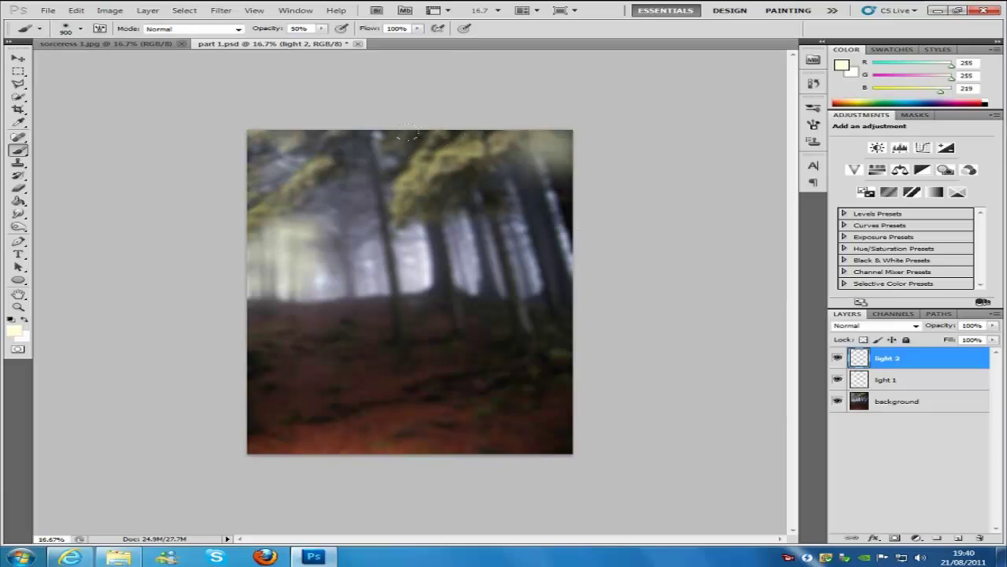
drag(407, 134, 245, 130)
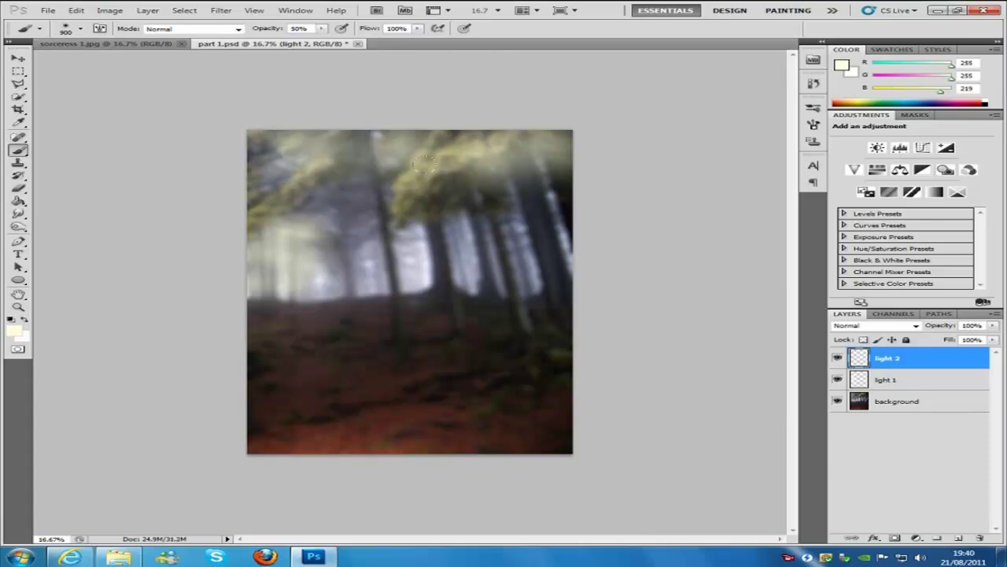
click(504, 181)
click(394, 177)
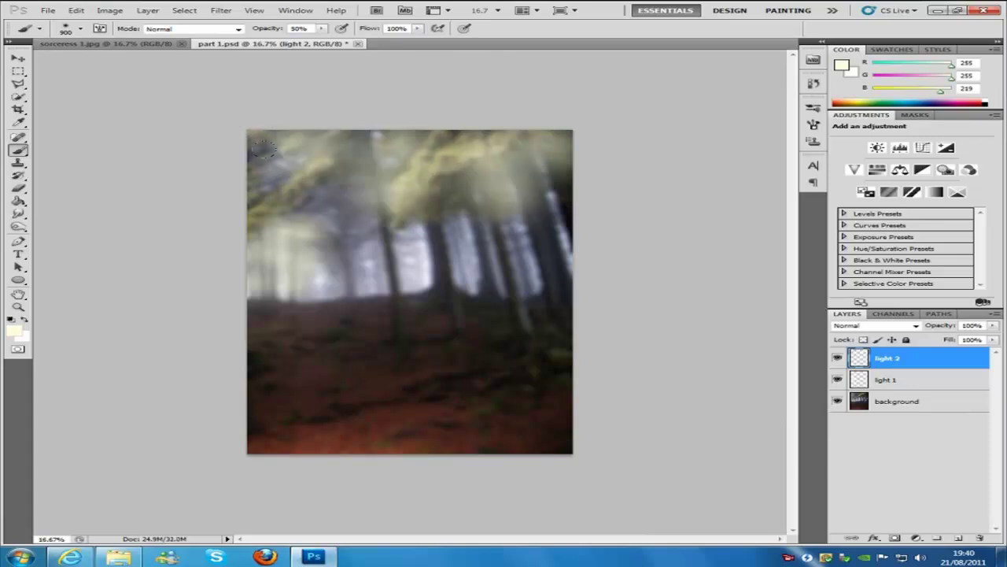
click(303, 169)
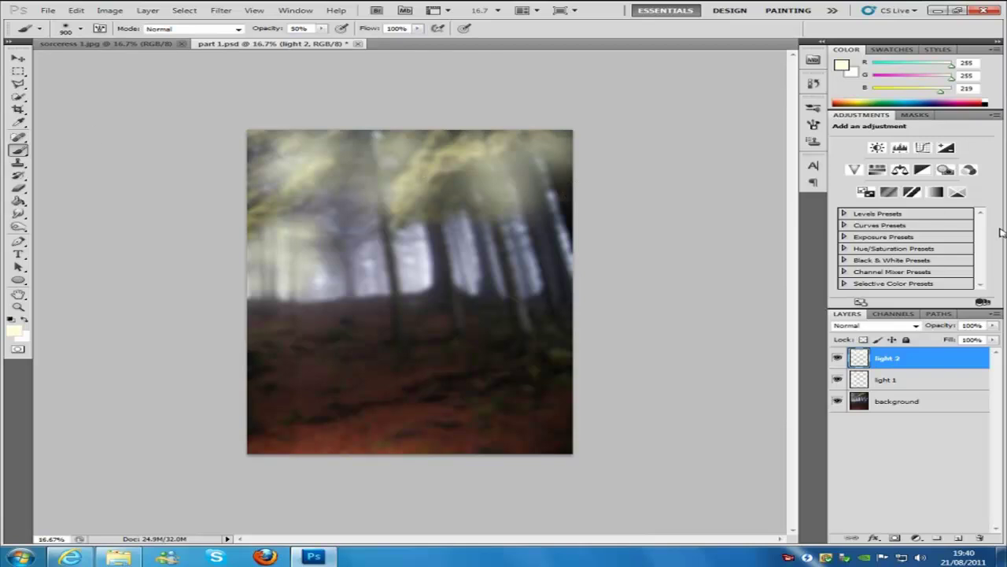
Step: Add a new layer above light 2 and name it light 3
click(959, 538)
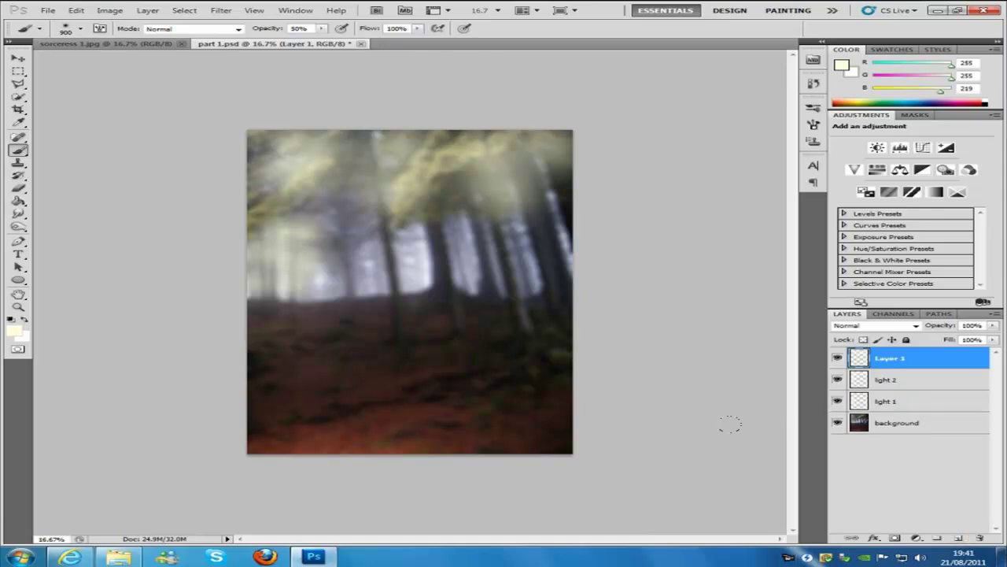
double_click(893, 358)
text(light 3)
Step: Set the soft brush size to 800 px for the light 3 layer
click(79, 28)
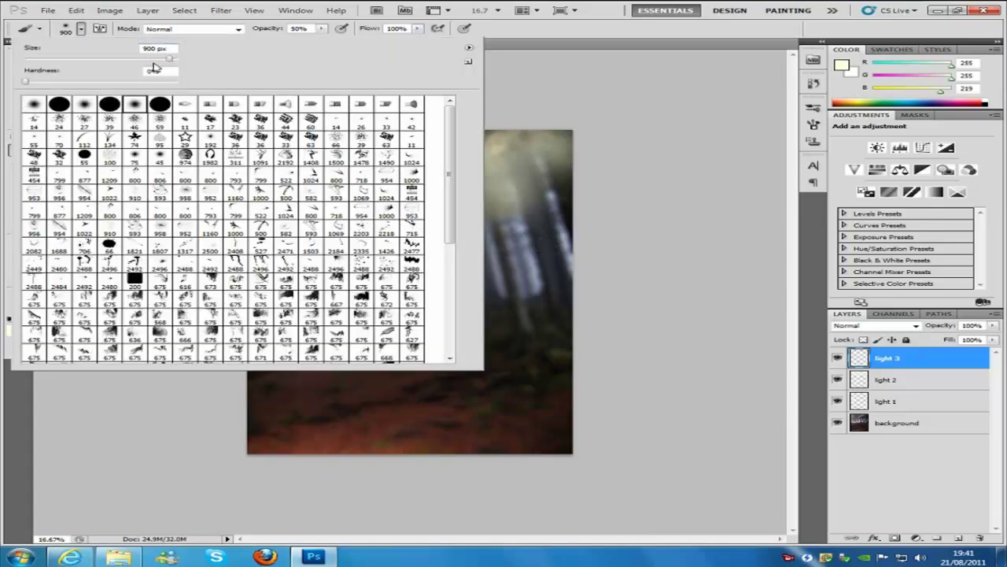
text(30)
key(Return)
click(947, 359)
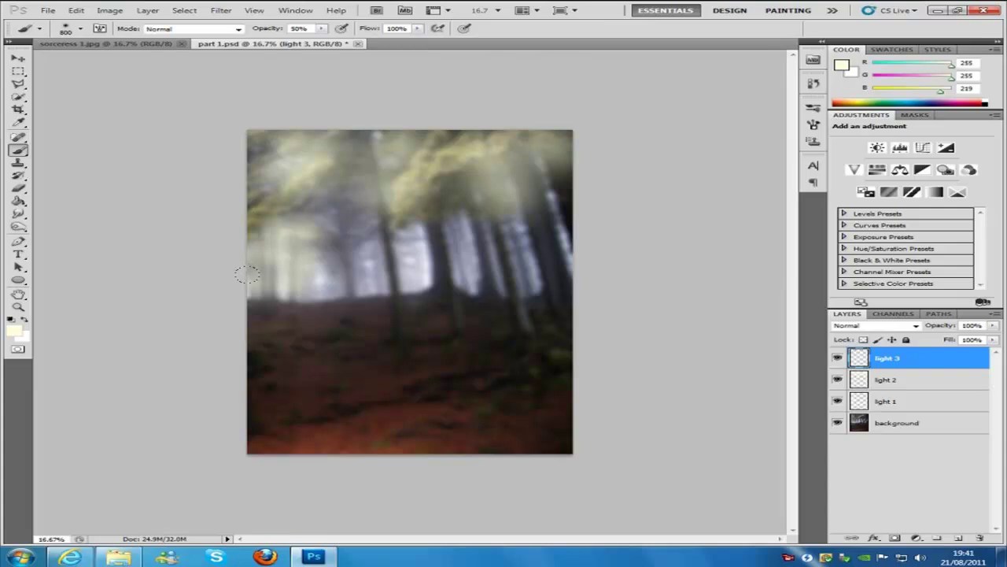
Step: Brush more pale-yellow light over the left-hand trees just above the forest floor on the light 3 layer
click(241, 273)
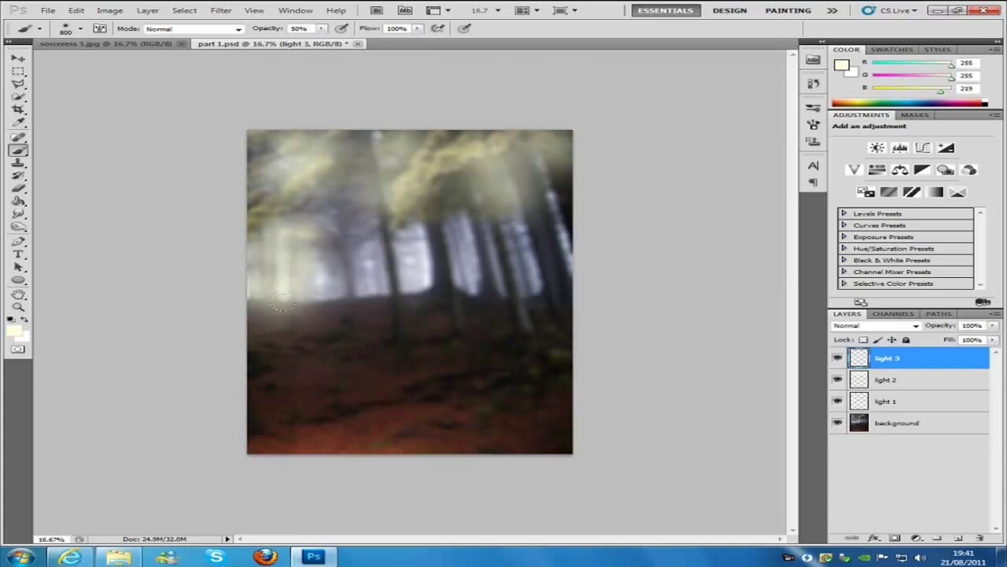
click(235, 235)
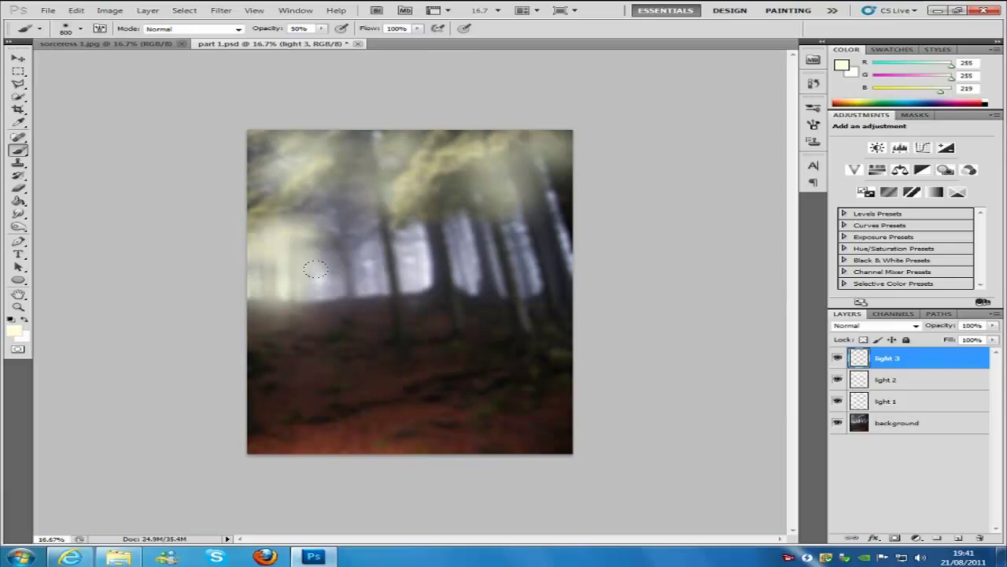
click(335, 284)
click(330, 240)
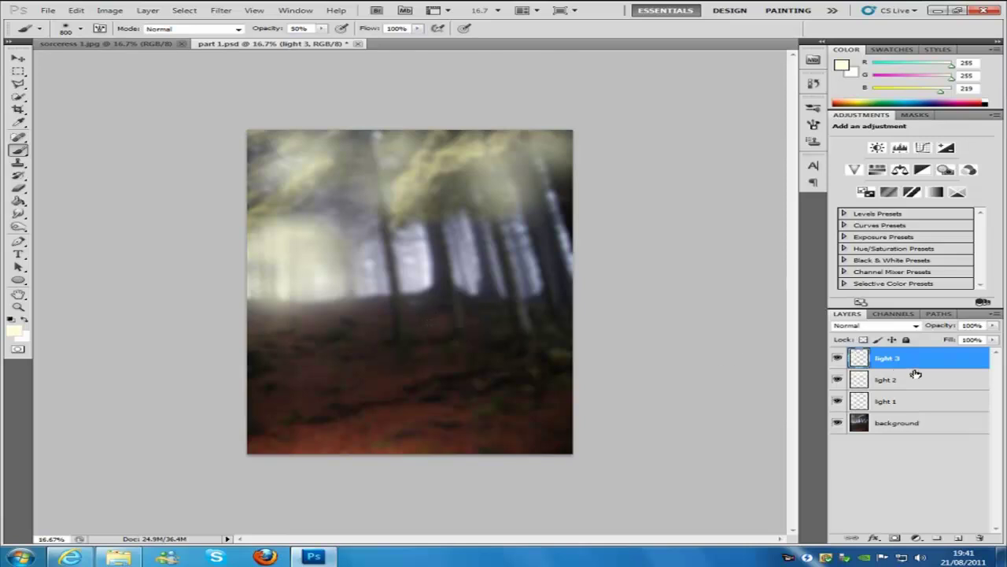
Step: Add a new layer above light 3 and name it darken bg1
click(959, 538)
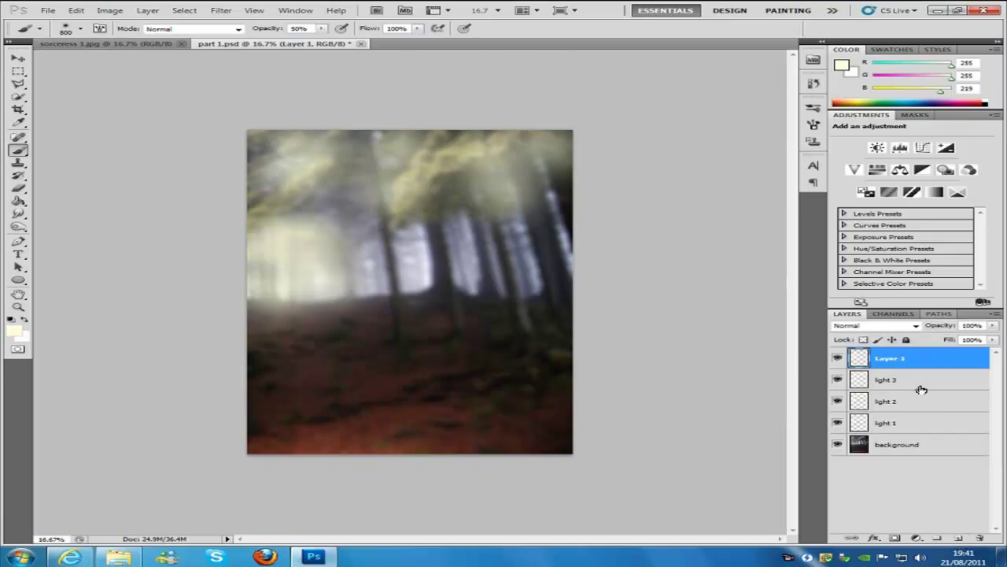
double_click(891, 359)
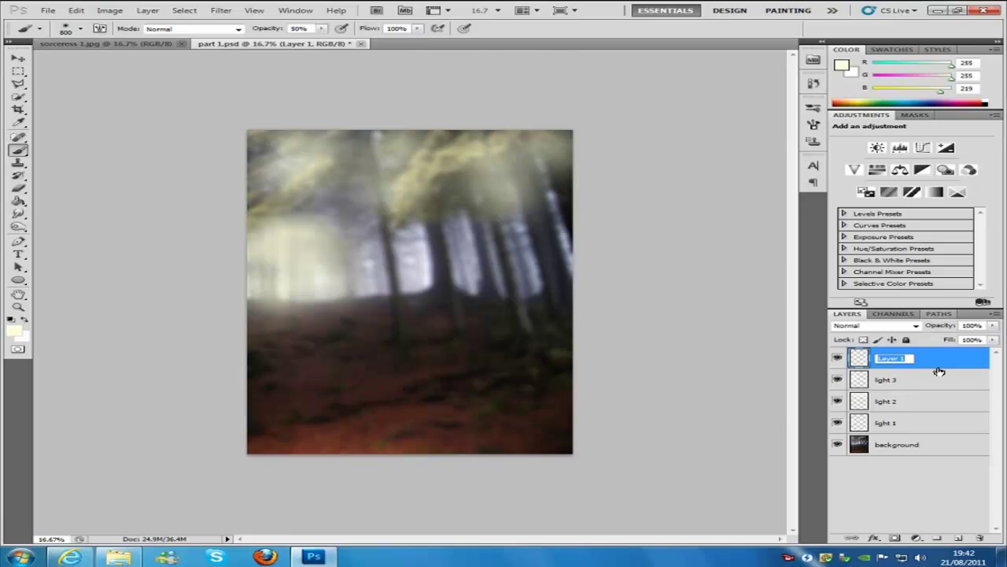
text(darken bg)
click(952, 358)
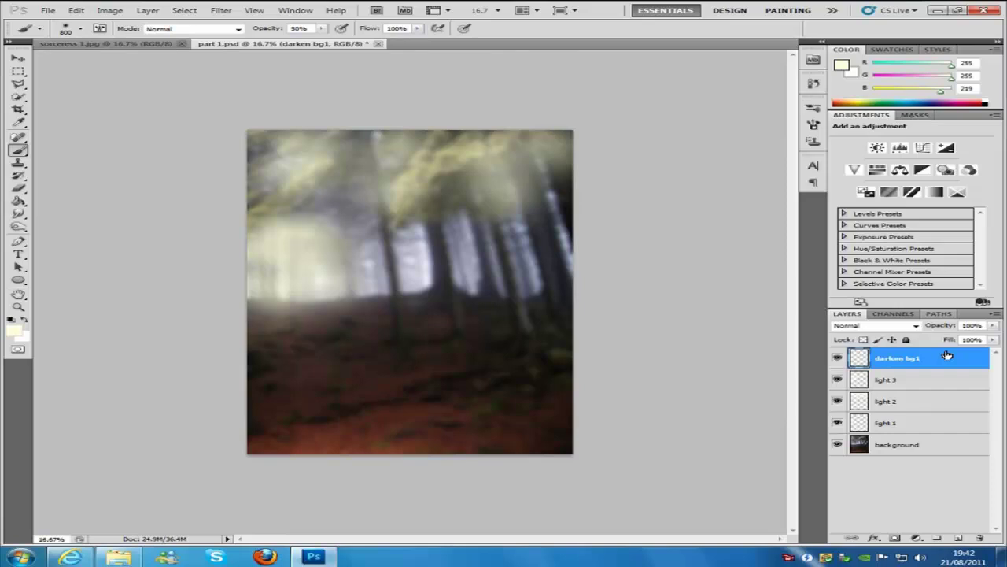
Step: Set the foreground colour to black, #000000, and return to the Brush tool
click(14, 329)
double_click(856, 323)
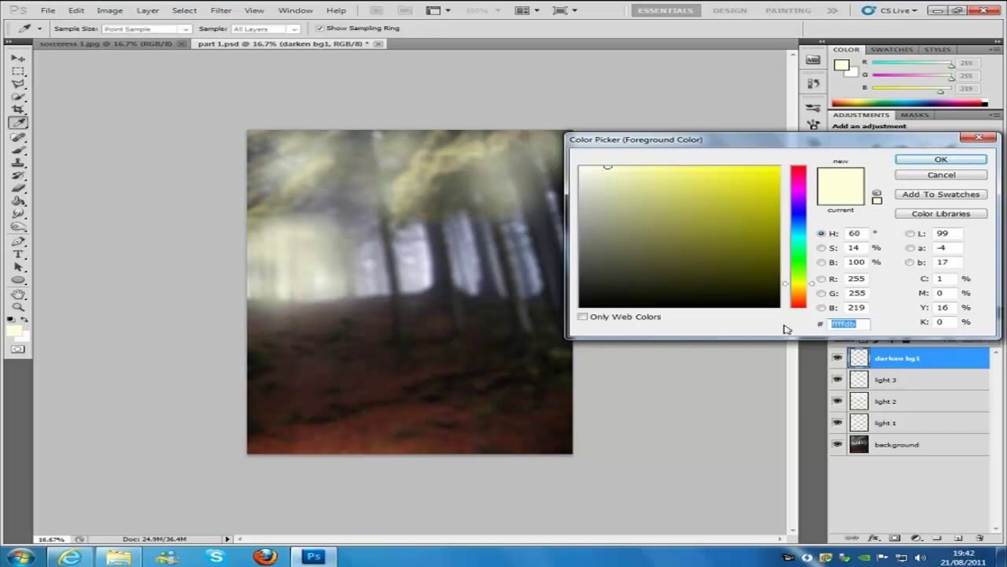
text(0000)
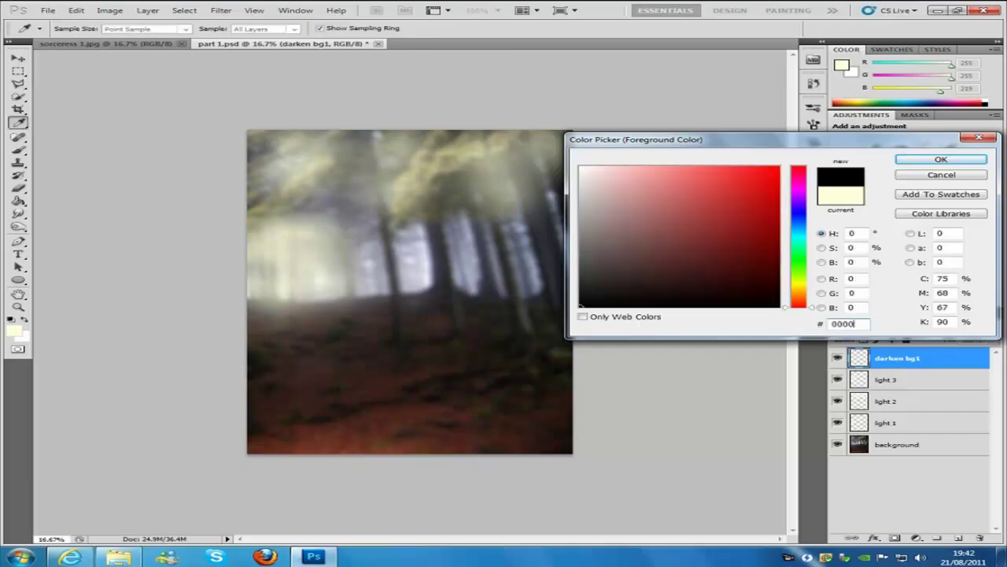
text(00)
click(937, 160)
key(b)
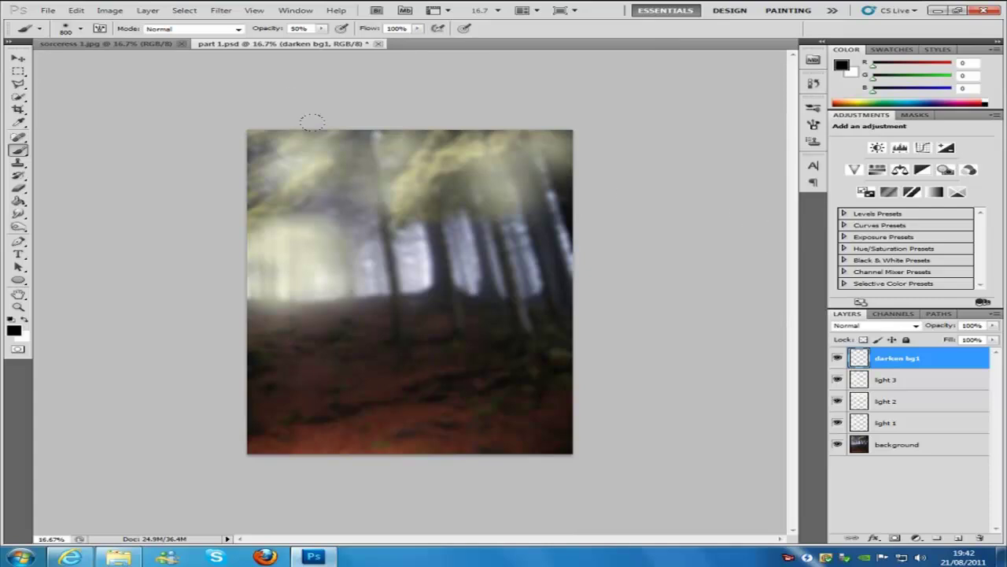
Step: Set the brush size to 700 px and its opacity to 25%
click(80, 28)
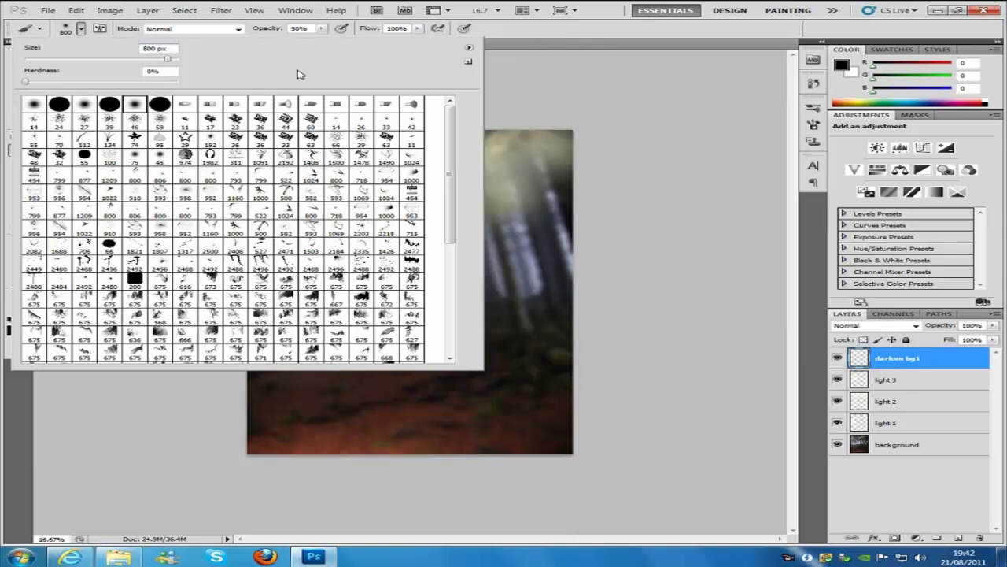
text(30)
text(7)
click(299, 29)
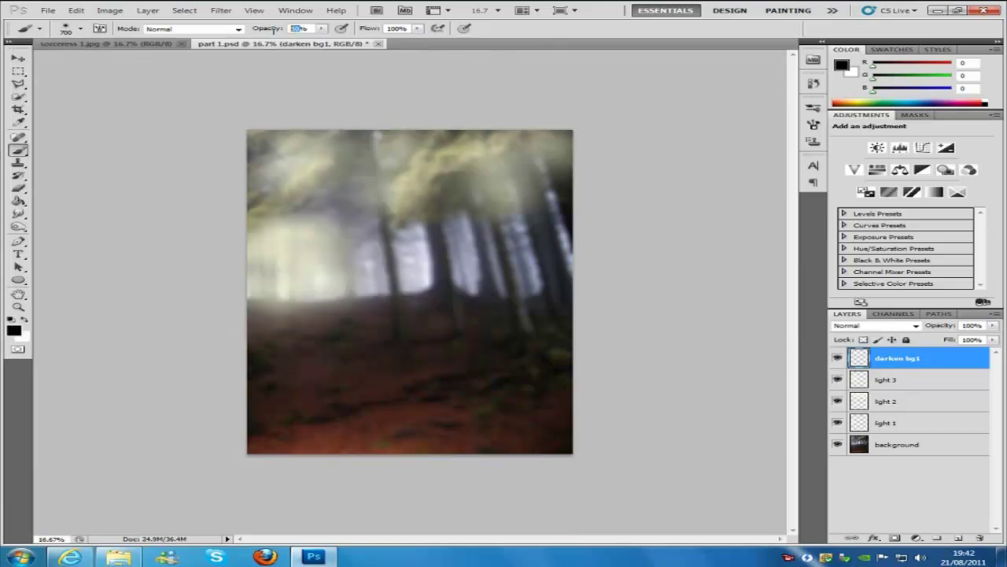
text(25)
Step: Paint faint black shading over the central and right-hand trees and canopy on the darken bg1 layer
drag(508, 181, 543, 198)
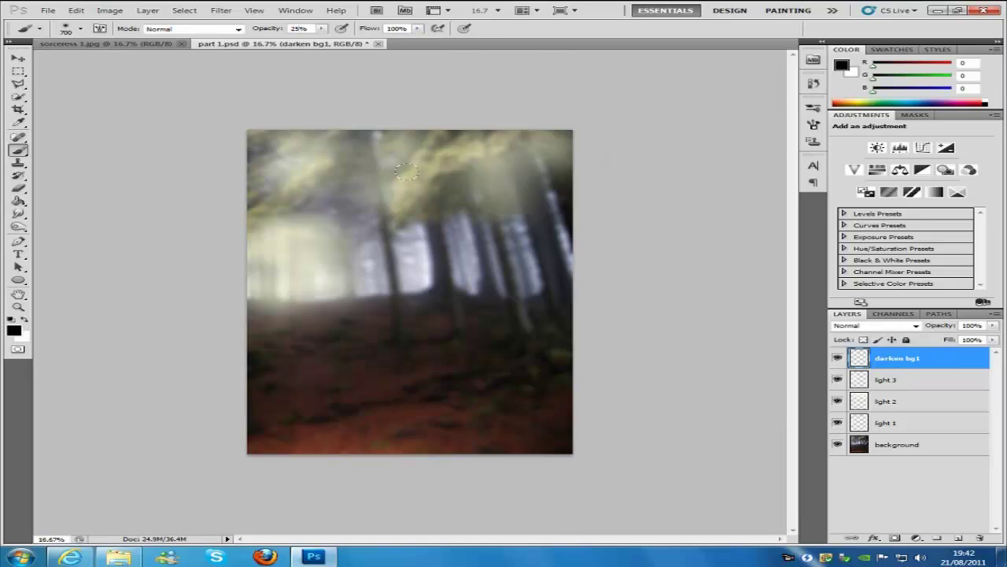
drag(456, 201, 397, 169)
drag(342, 141, 429, 169)
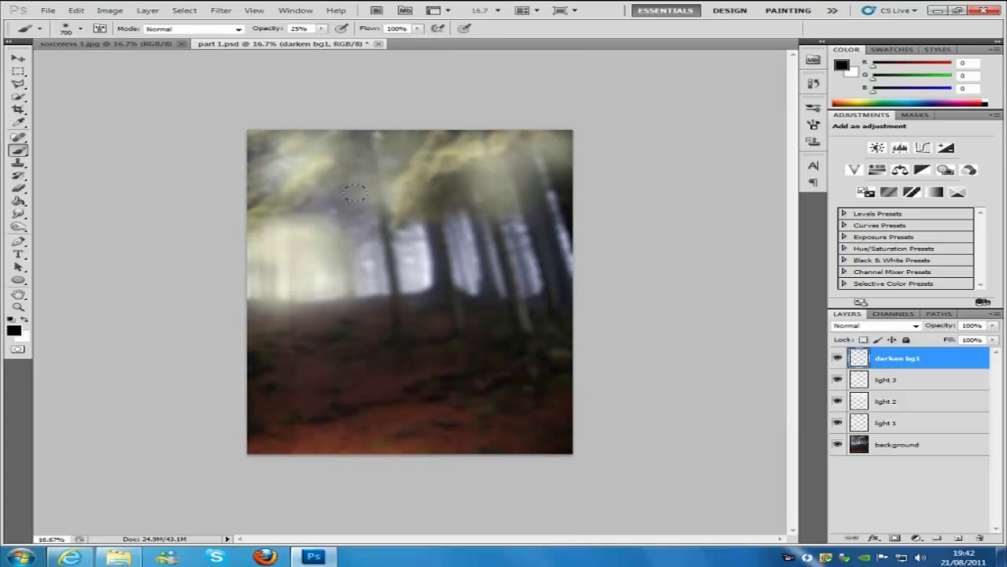
drag(350, 186, 445, 186)
drag(530, 200, 561, 236)
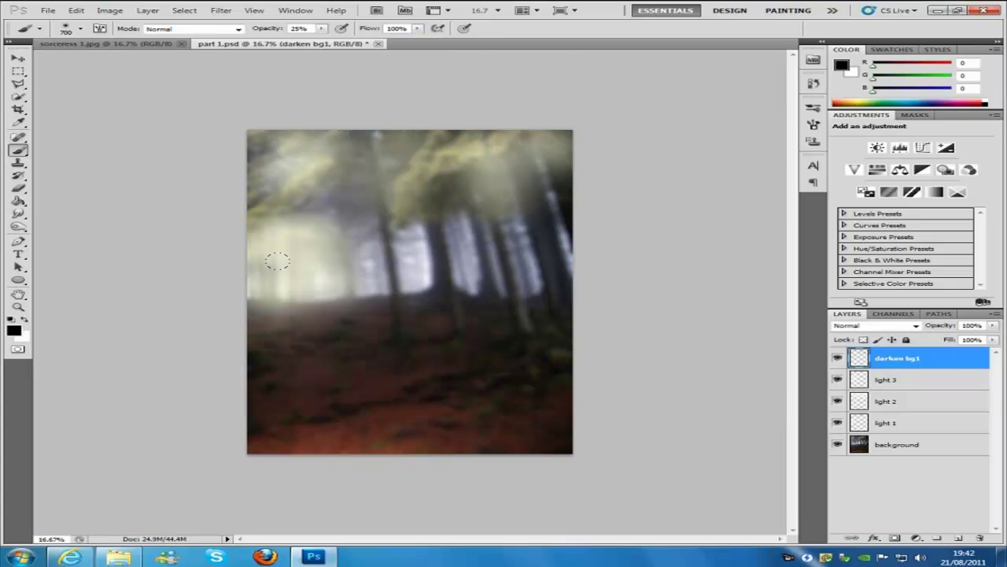
drag(426, 225, 460, 250)
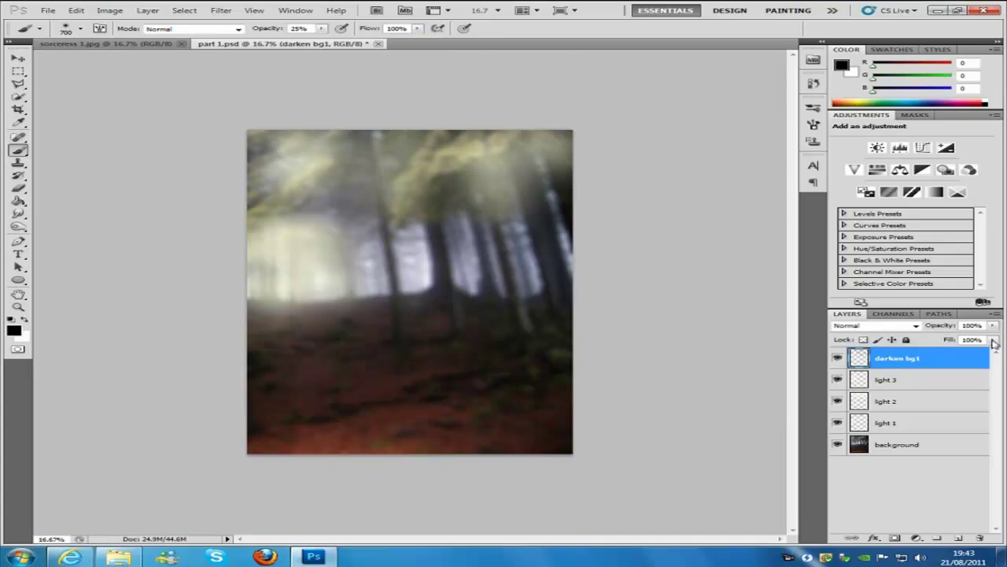
Step: Group the darken bg1, light 3, light 2, light 1 and background layers and name the group background
shift+click(944, 387)
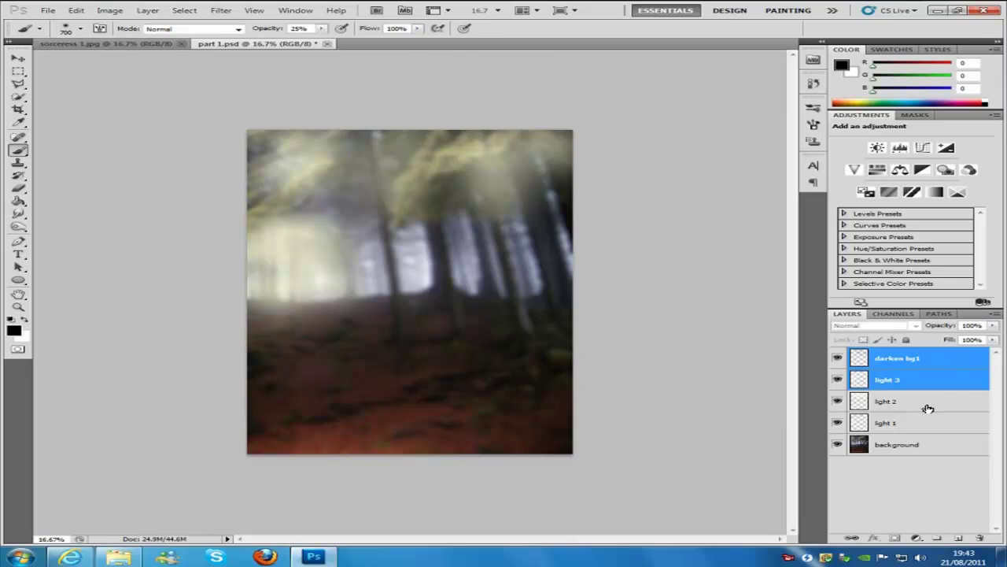
shift+click(931, 406)
shift+click(941, 430)
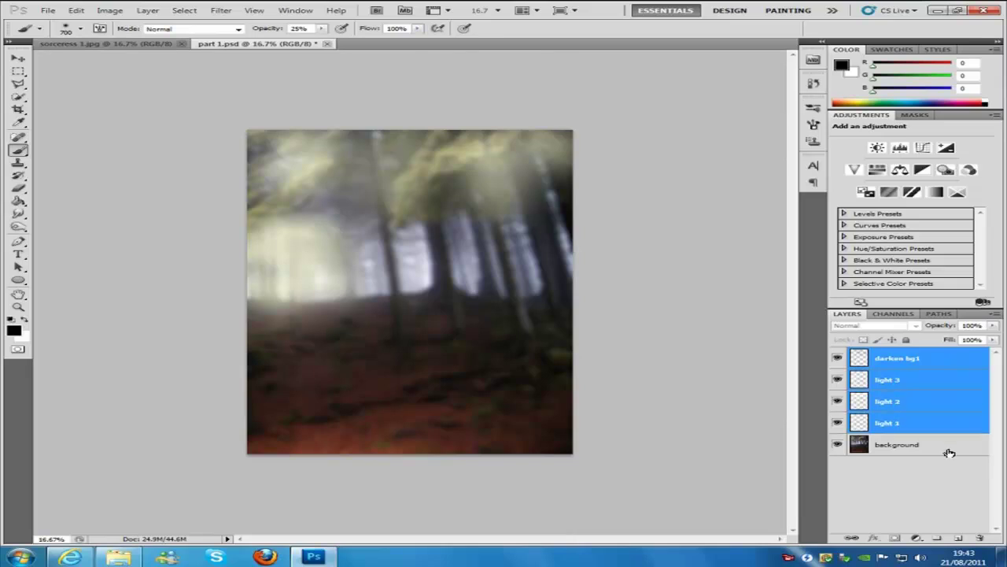
shift+click(950, 452)
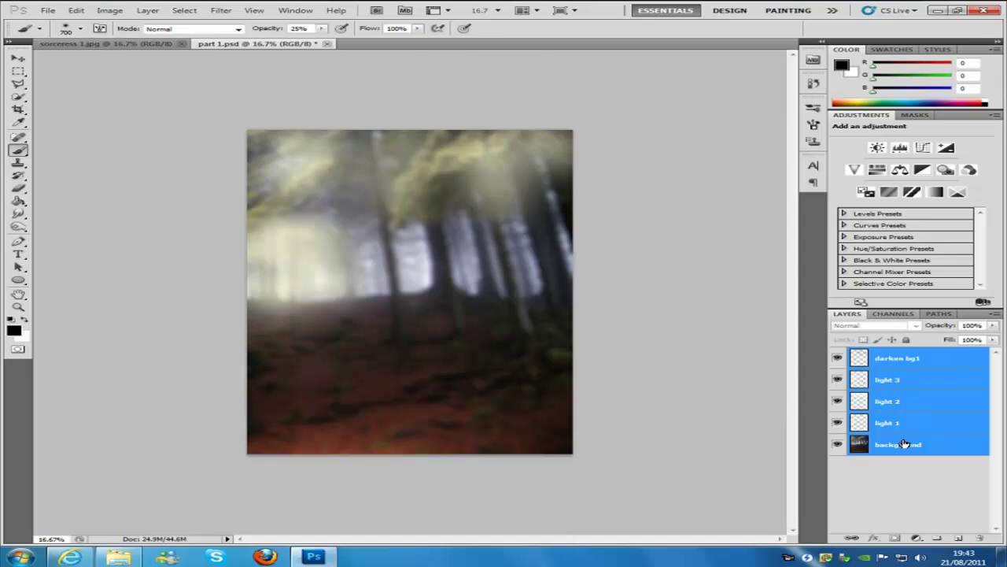
key(ctrl+g)
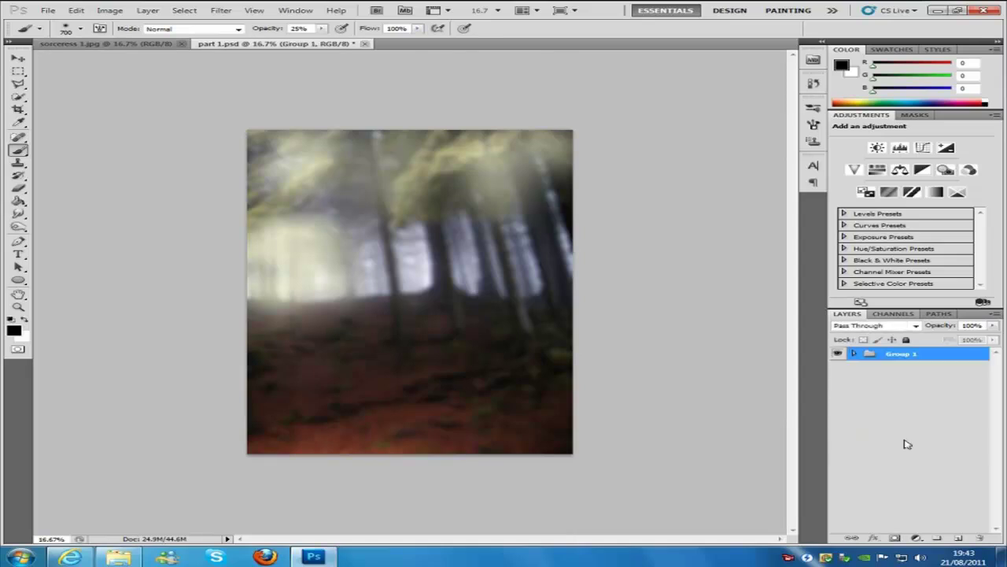
double_click(905, 354)
text(background)
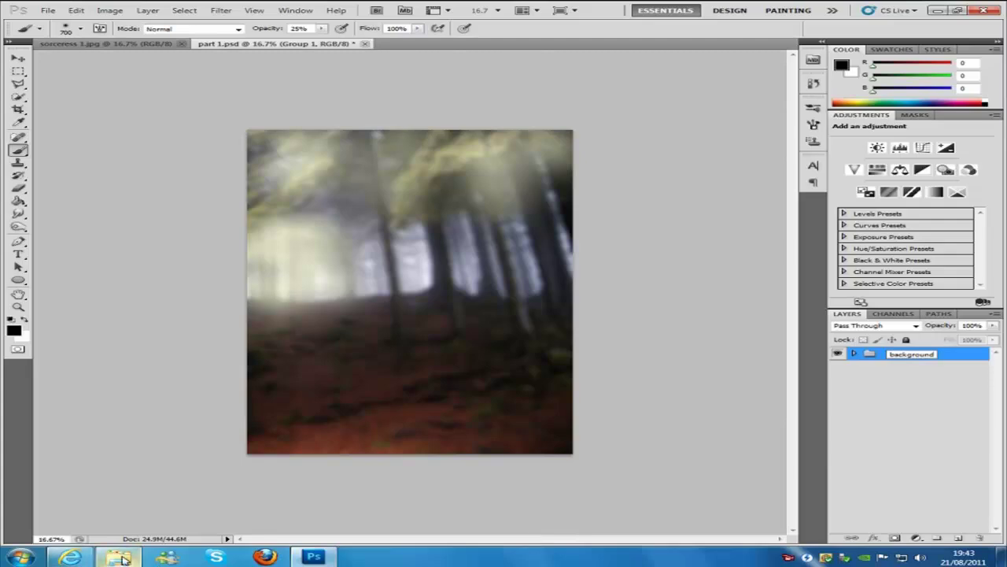
Step: Open Black_Magic_22_by_liam_stock.jpg from the sourceress pictures folder as a separate document in Photoshop
mouse_move(122, 559)
click(110, 473)
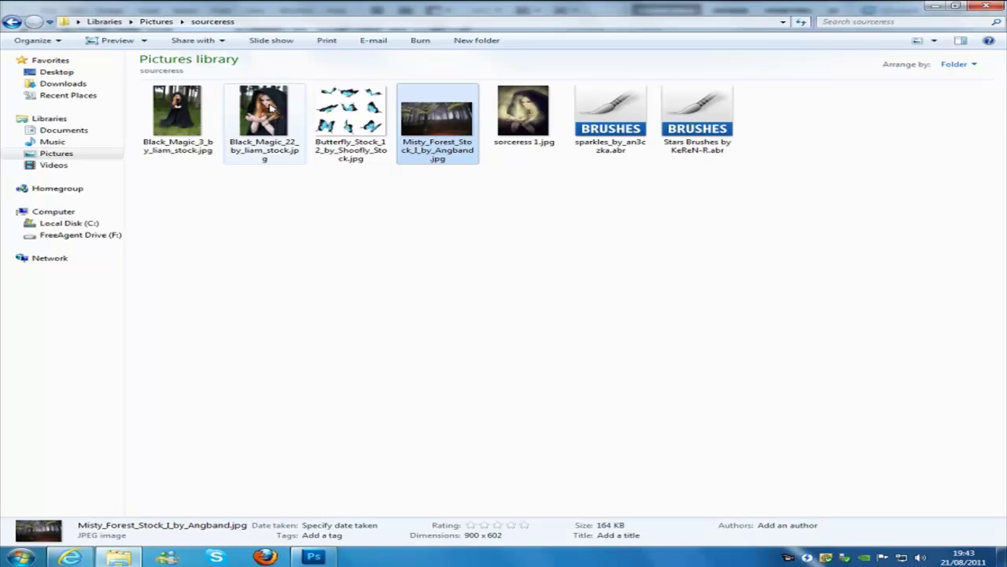
drag(267, 111, 433, 52)
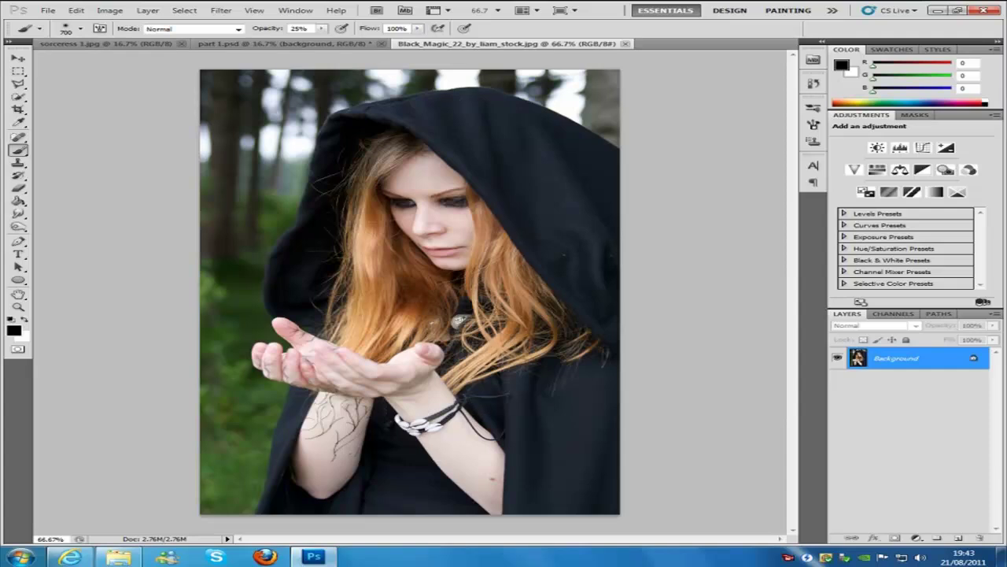
Step: Select the hooded woman with the Polygonal Lasso, tracing her cloak and hands and closing along the photo's edges
click(19, 84)
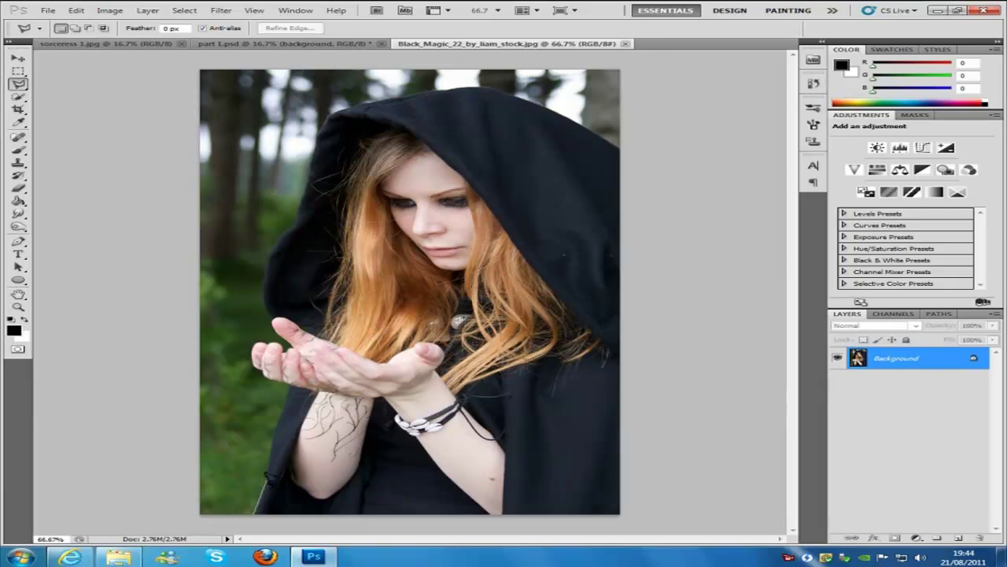
click(255, 507)
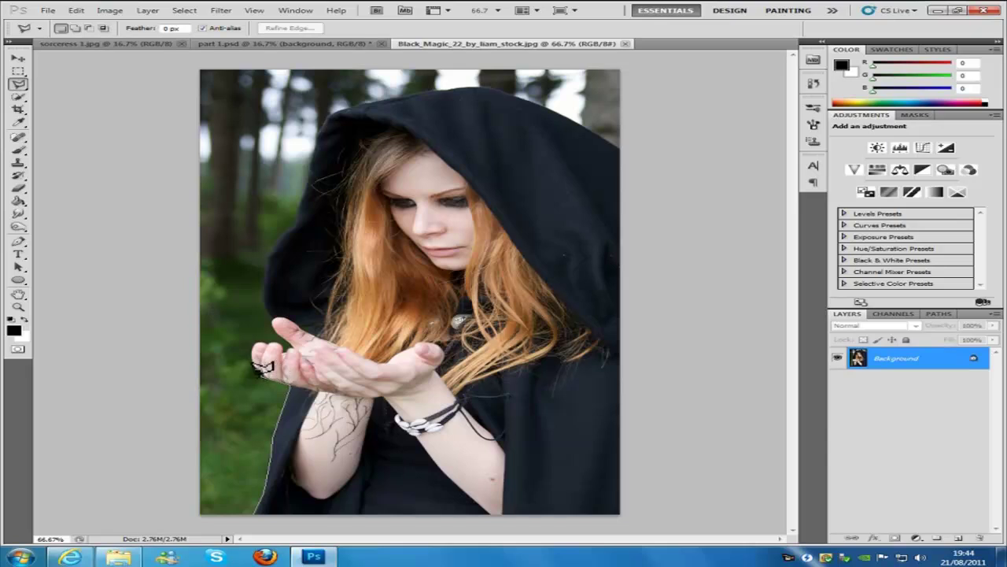
mouse_move(253, 366)
mouse_down()
mouse_move(269, 337)
mouse_move(297, 340)
mouse_move(295, 356)
mouse_move(305, 348)
mouse_move(290, 356)
mouse_move(275, 324)
mouse_up()
mouse_move(261, 288)
mouse_down()
mouse_move(139, 241)
mouse_move(263, 243)
mouse_move(265, 269)
mouse_move(299, 203)
mouse_move(315, 125)
mouse_move(393, 90)
mouse_move(438, 84)
mouse_move(535, 99)
mouse_move(634, 154)
mouse_move(630, 146)
mouse_move(641, 168)
mouse_move(626, 513)
mouse_move(256, 515)
mouse_up()
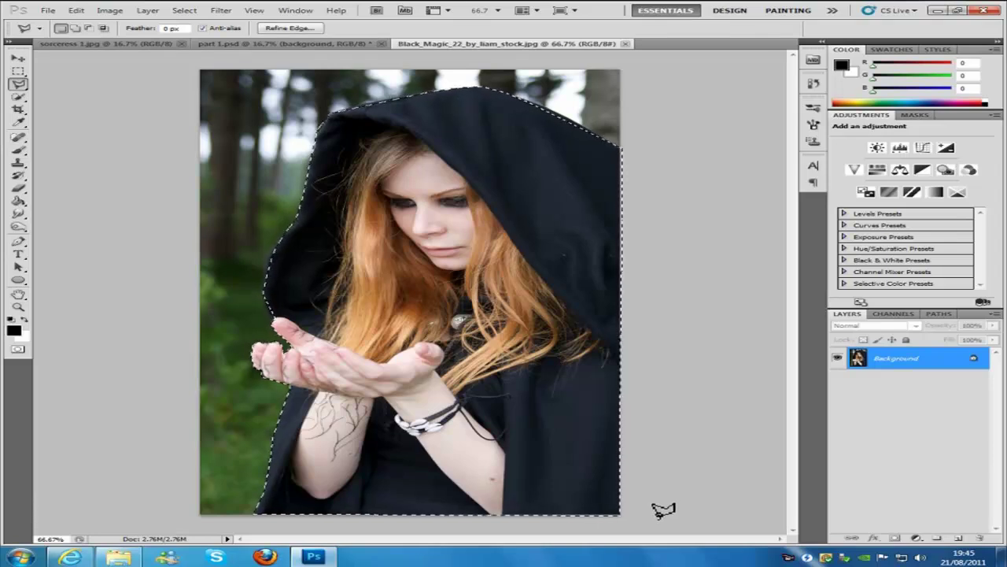
Step: Move the selected woman into the part 1.psd document with the Move tool, above the background group
click(19, 57)
drag(596, 228, 593, 226)
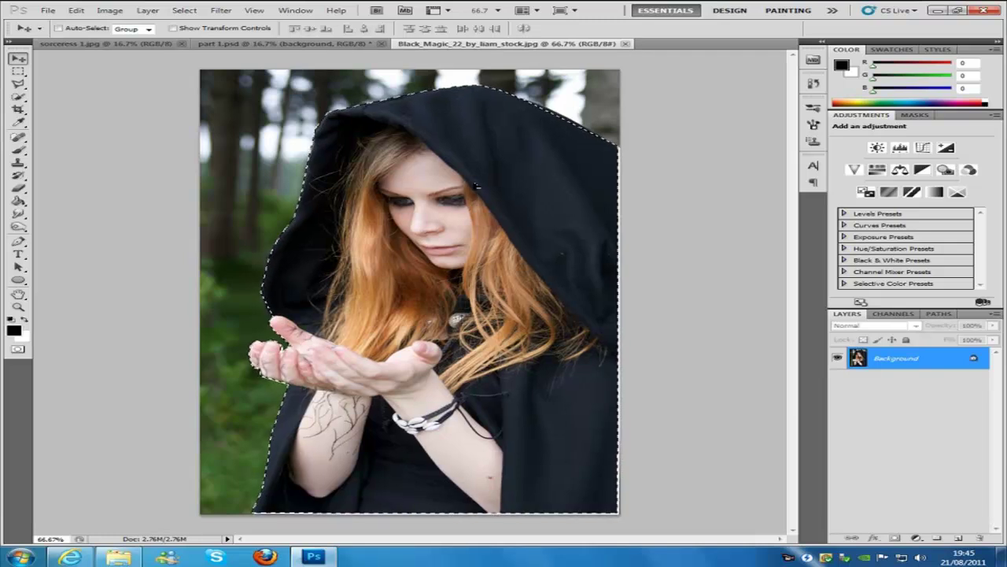
drag(476, 186, 511, 365)
Step: Scale the woman to about 286% width and 296% height, aligned with the canvas's lower-right corner, and apply the transform
key(ctrl+t)
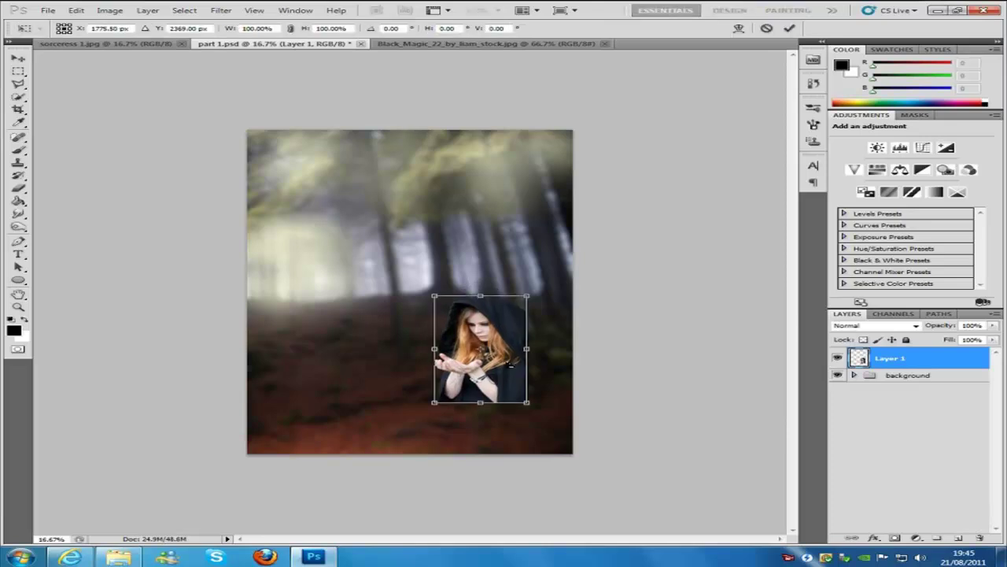
drag(504, 356, 550, 407)
drag(481, 347, 307, 139)
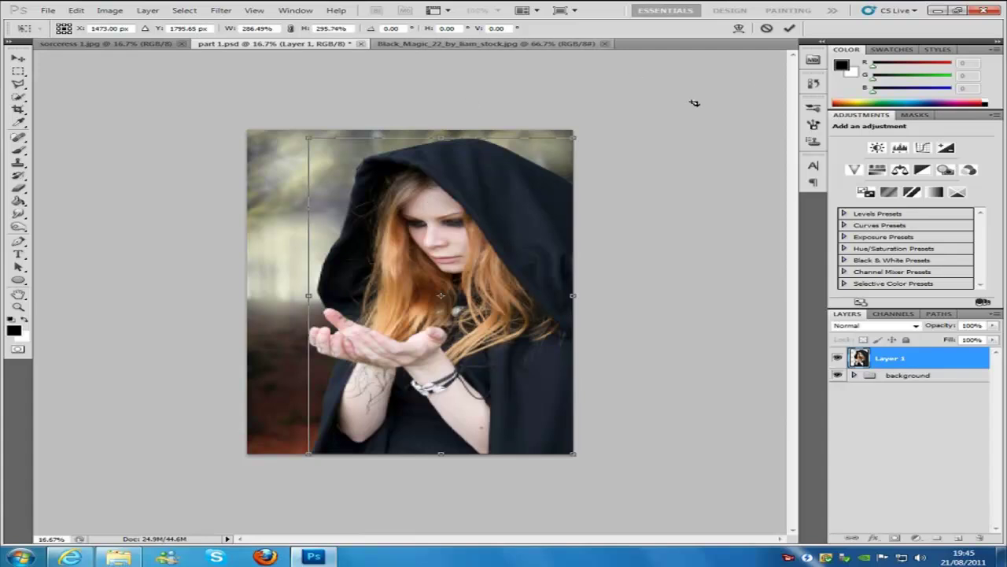
click(791, 29)
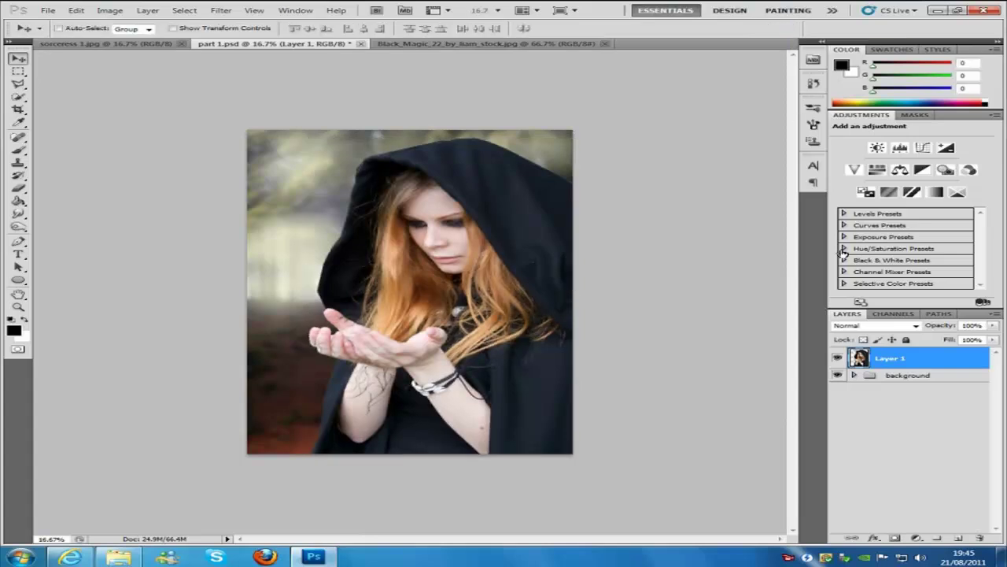
Step: Rename the woman's layer as sorceress
double_click(889, 359)
text(sorceress)
click(958, 363)
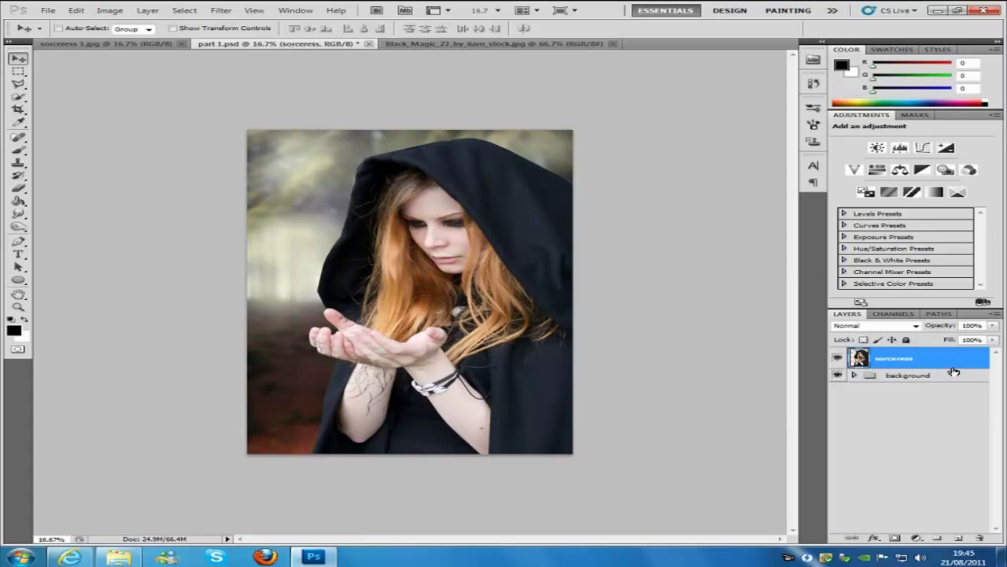